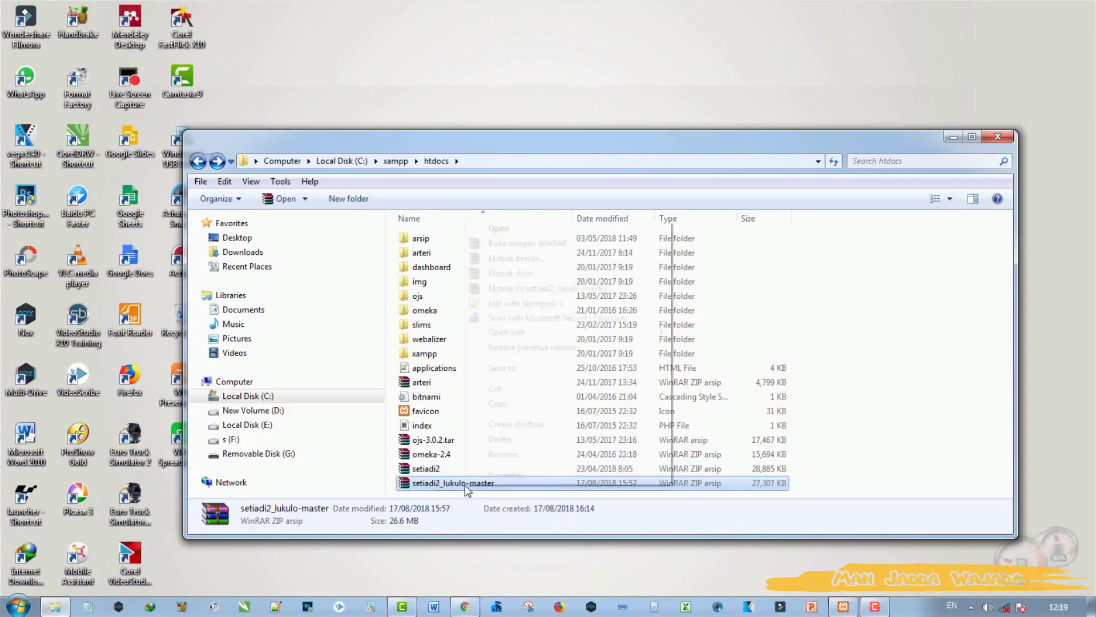
Step: Extract setiadi2_lukulo-master.zip into htdocs and rename the extracted folder to skripsi
{"action": "right_click", "coordinate": [466, 489]}
{"action": "left_click", "coordinate": [527, 277]}
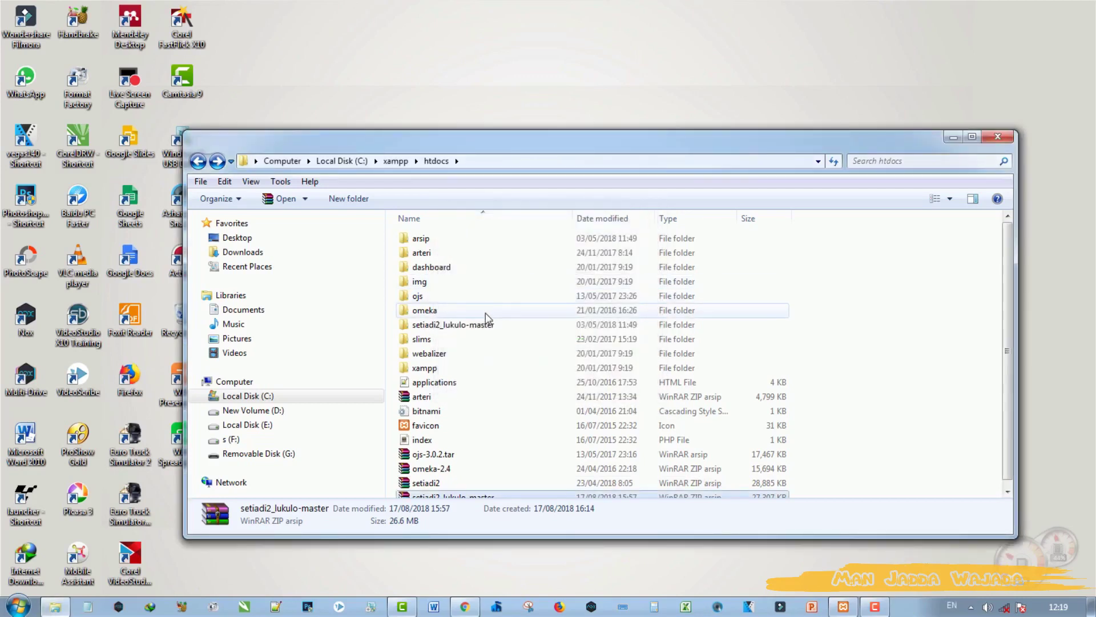
{"action": "left_click", "coordinate": [454, 324]}
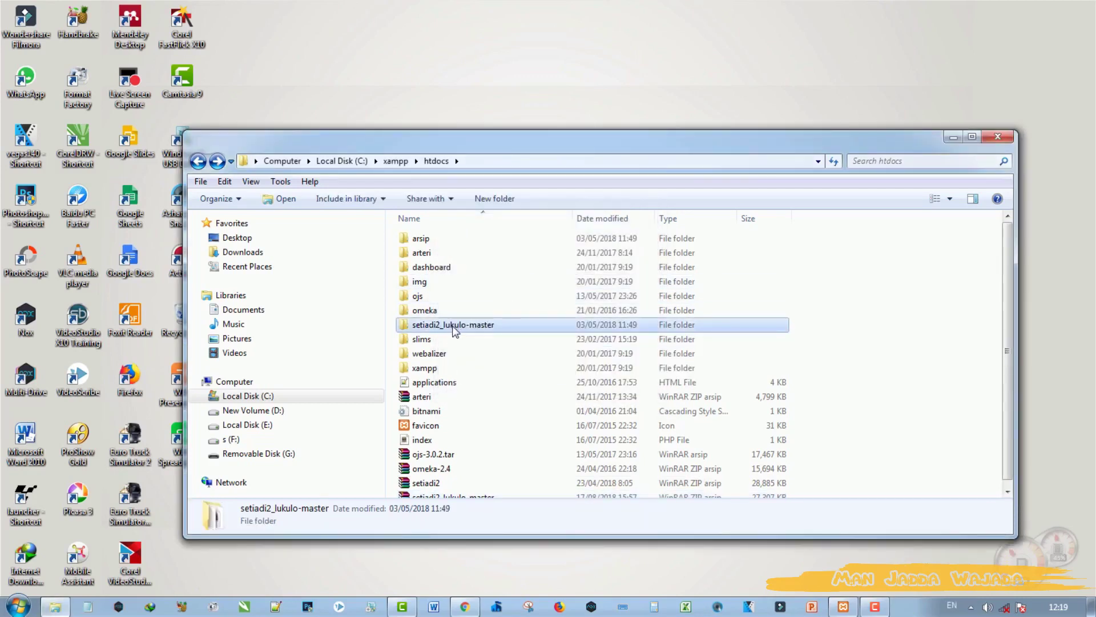
{"action": "left_click", "coordinate": [453, 325]}
{"action": "type", "text": "skripsi"}
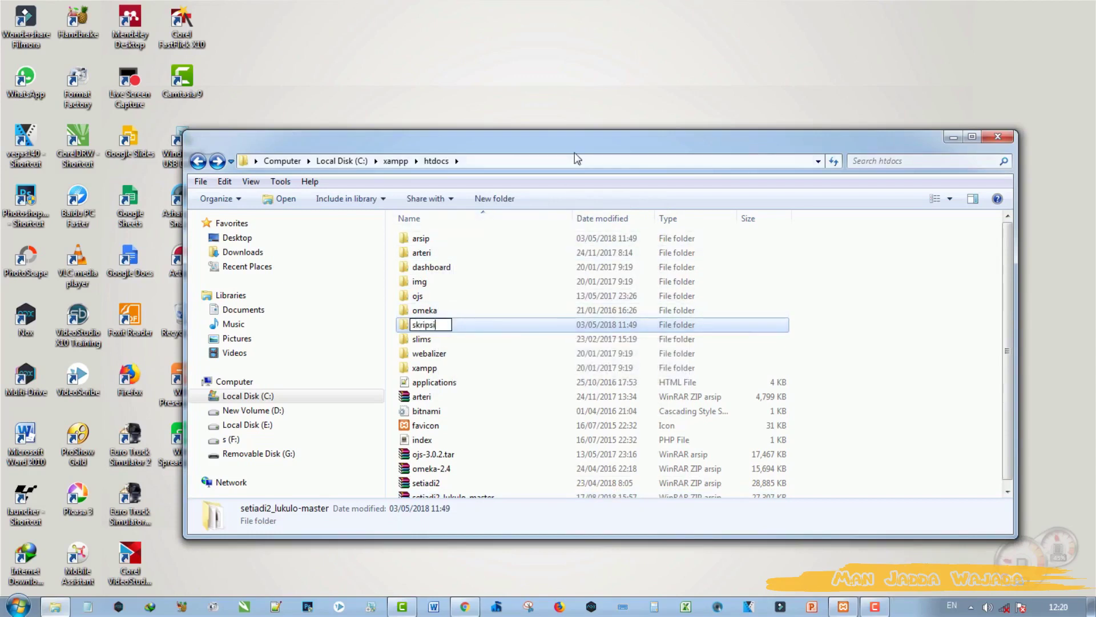
{"action": "key", "text": "Return"}
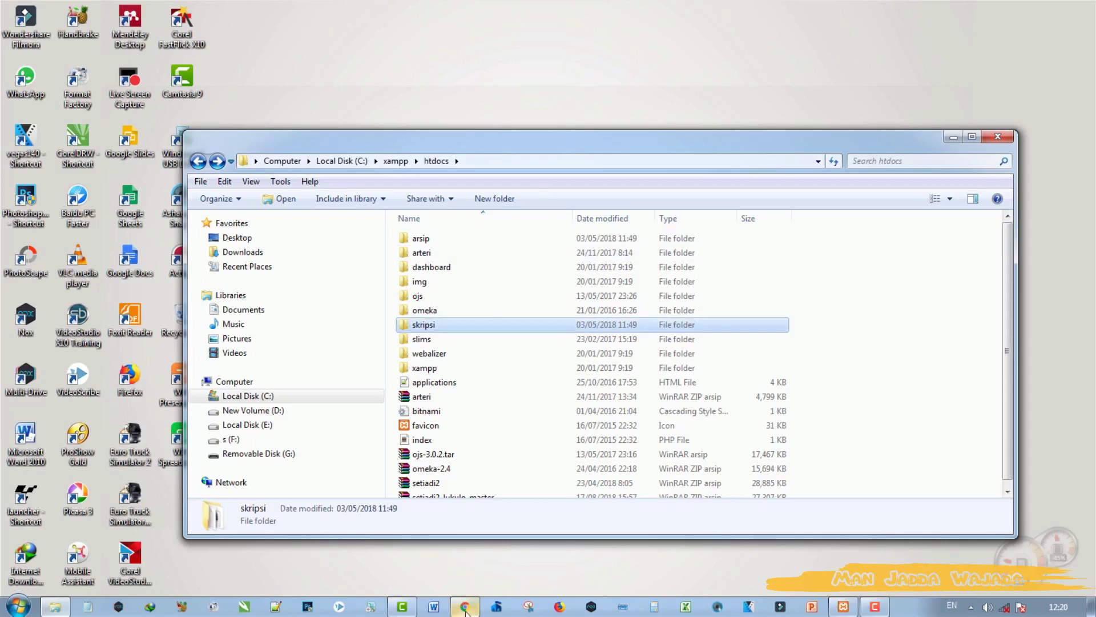
Step: Open localhost/phpmyadmin in the browser
{"action": "left_click", "coordinate": [464, 607]}
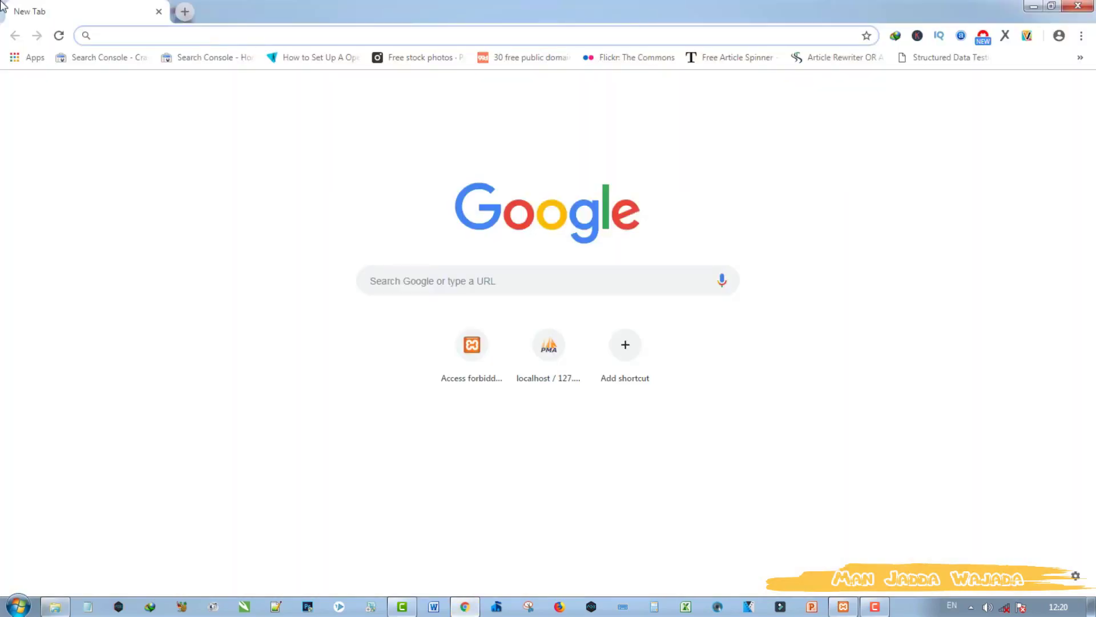
{"action": "type", "text": "localhost/phpmyadmin"}
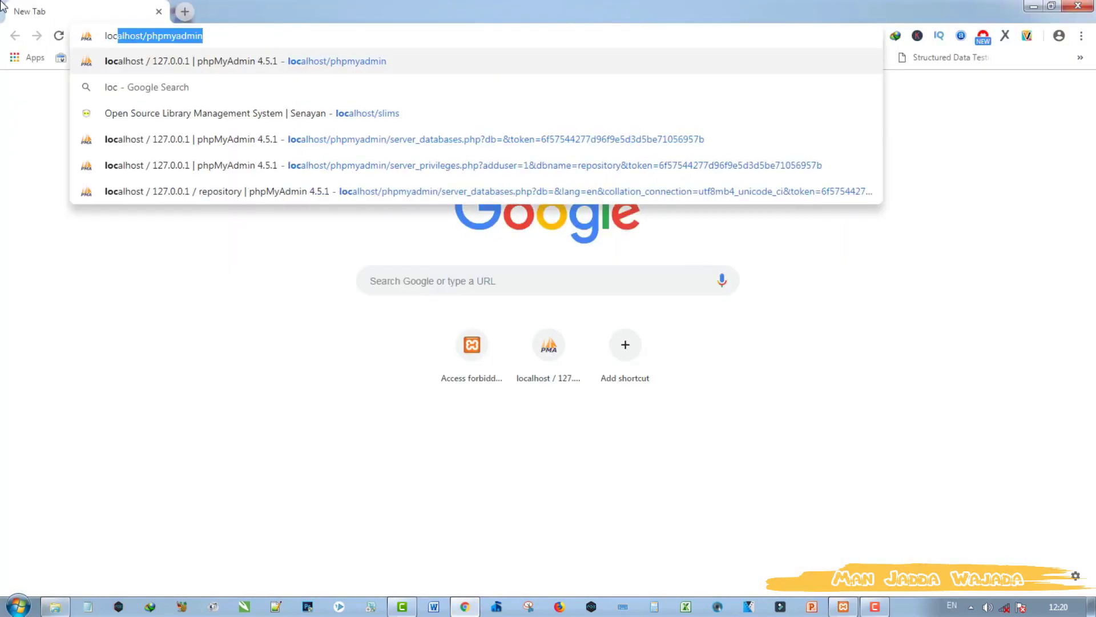
{"action": "key", "text": "Return"}
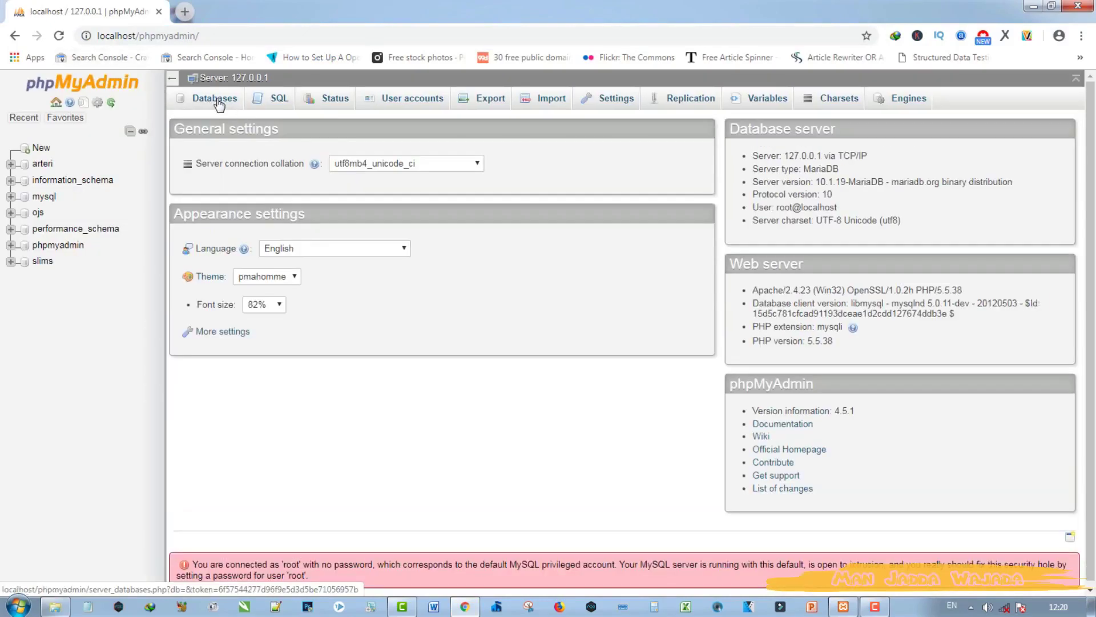
Step: Create a new database named skripsi from the Databases page
{"action": "left_click", "coordinate": [217, 104]}
{"action": "left_click", "coordinate": [249, 196]}
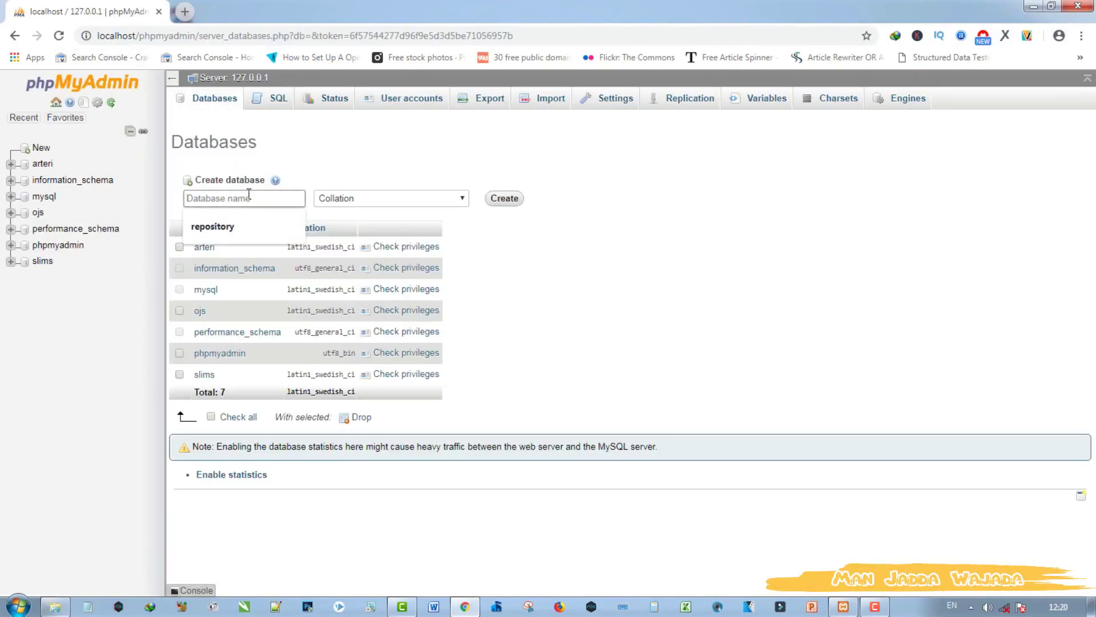
{"action": "type", "text": "akr"}
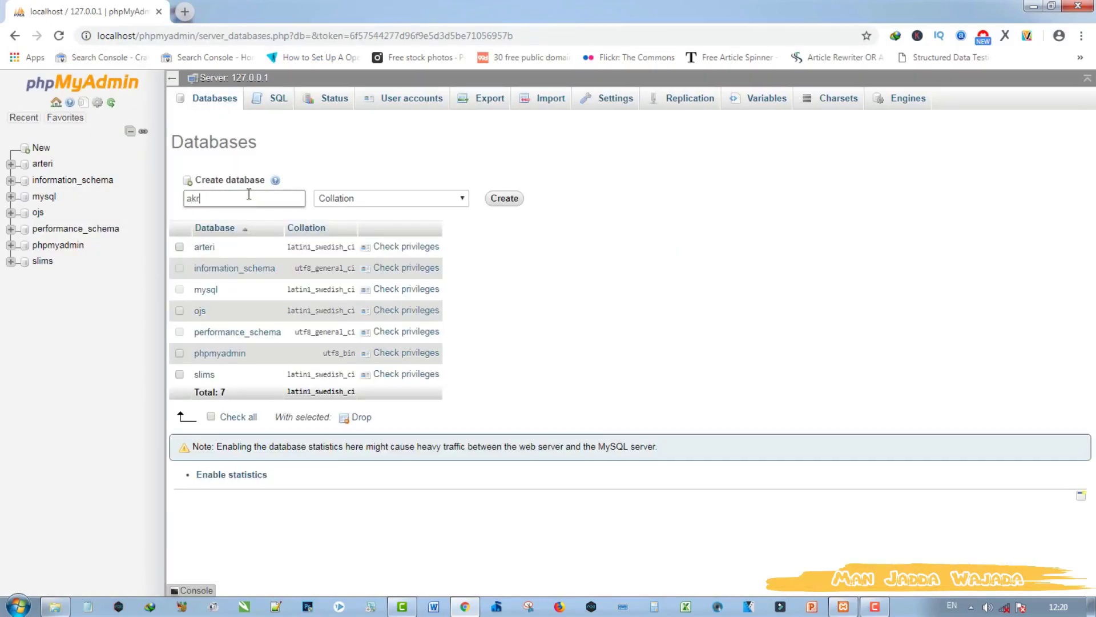
{"action": "key", "text": "BackSpace"}
{"action": "key", "text": "BackSpace"}
{"action": "type", "text": "skripsi"}
{"action": "left_click", "coordinate": [505, 199]}
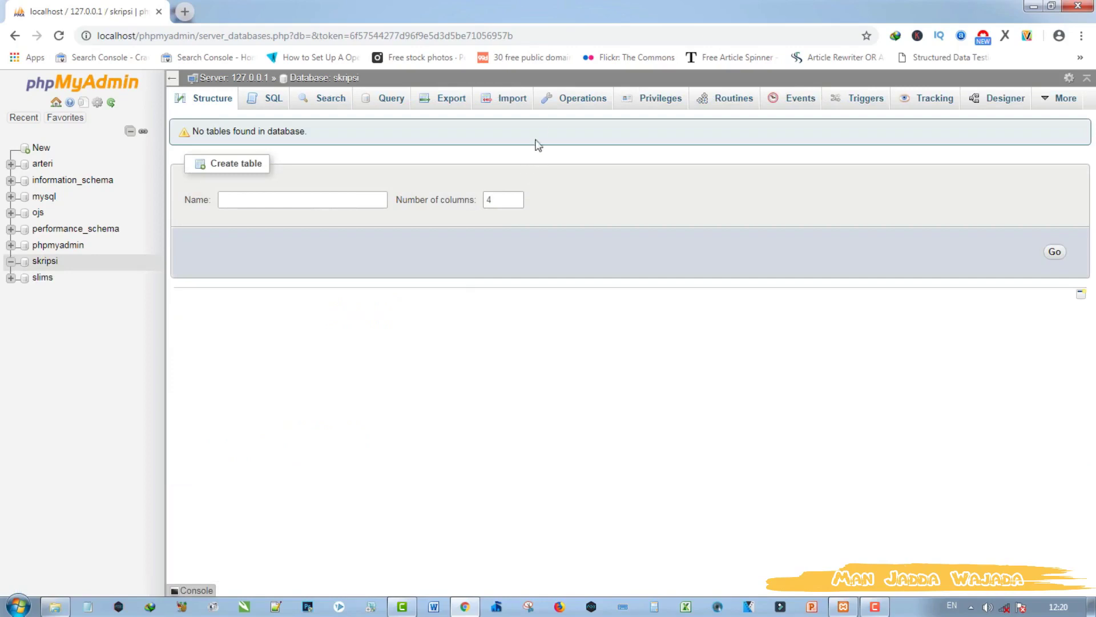
Step: Start a new user account named skripsi, restricted to host Local
{"action": "left_click", "coordinate": [662, 102]}
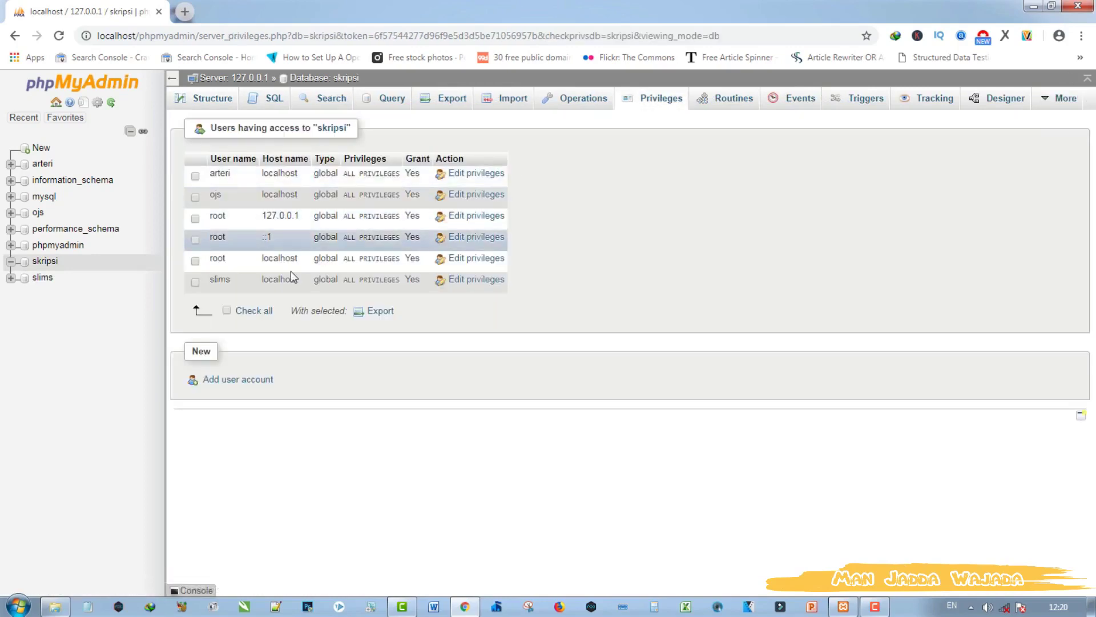
{"action": "left_click", "coordinate": [215, 380]}
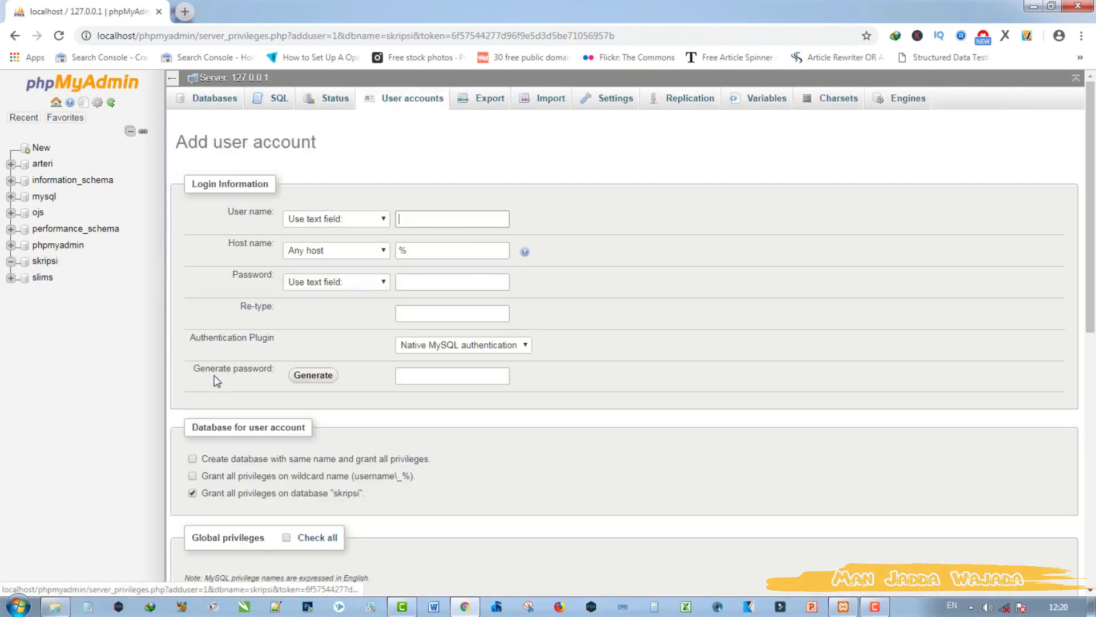
{"action": "left_click", "coordinate": [433, 222]}
{"action": "type", "text": "skripsi"}
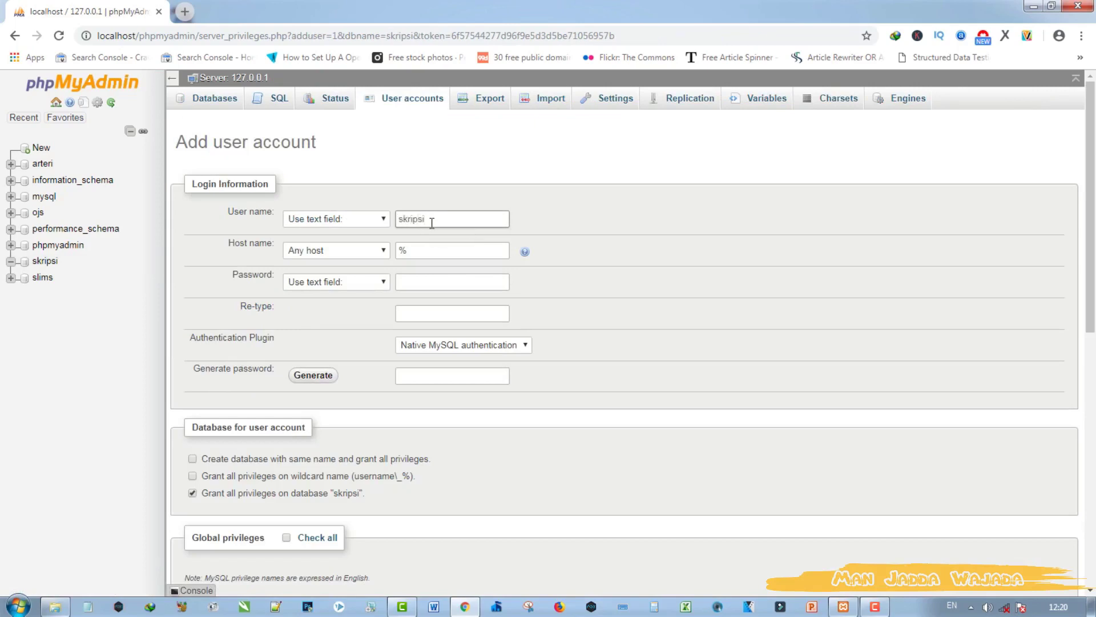
{"action": "left_click", "coordinate": [386, 249]}
{"action": "left_click", "coordinate": [362, 275]}
Step: Enter the account password twice, check all global privileges, and create the account
{"action": "left_click", "coordinate": [423, 273]}
{"action": "type", "text": "••••••"}
{"action": "left_click", "coordinate": [430, 319]}
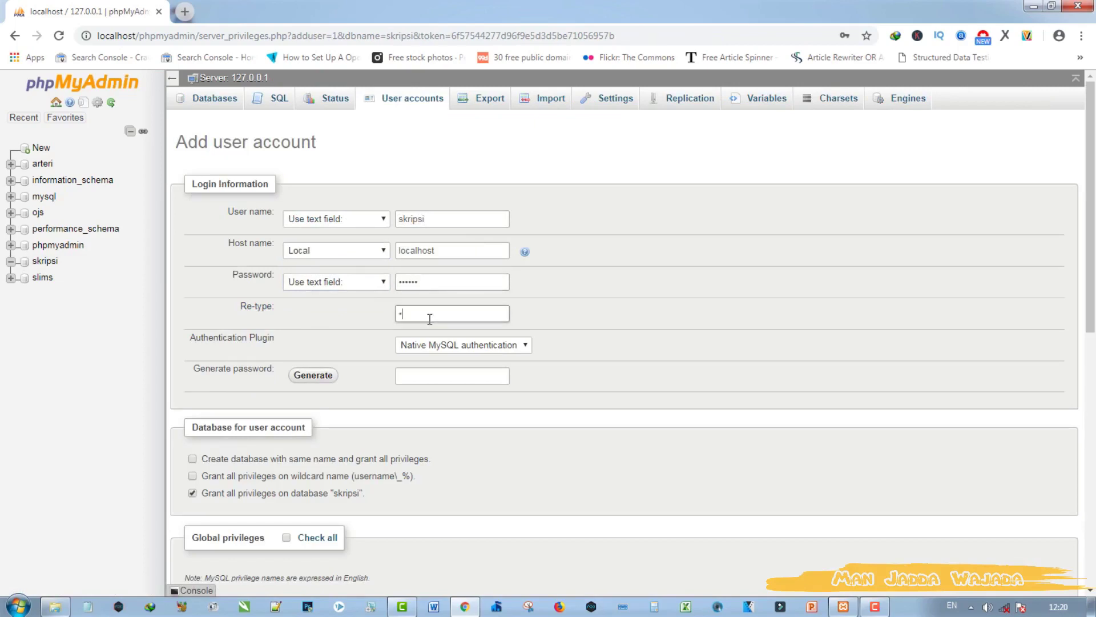
{"action": "type", "text": "••••••"}
{"action": "scroll", "coordinate": [408, 440], "scroll_direction": "down", "scroll_amount": 2}
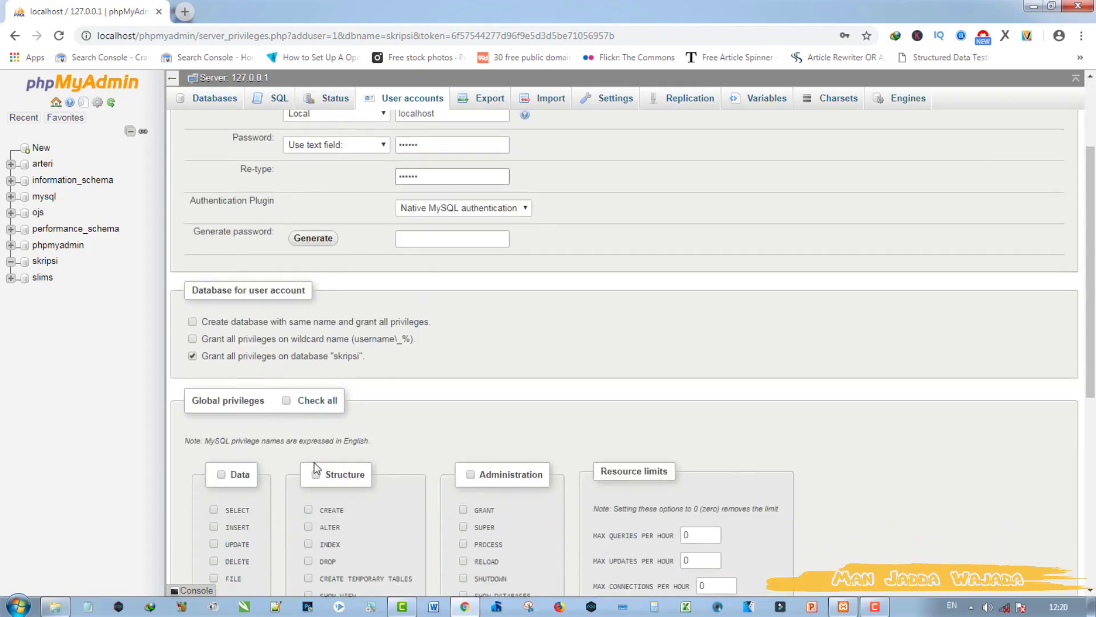
{"action": "left_click", "coordinate": [287, 402]}
{"action": "scroll", "coordinate": [965, 466], "scroll_direction": "down", "scroll_amount": 5}
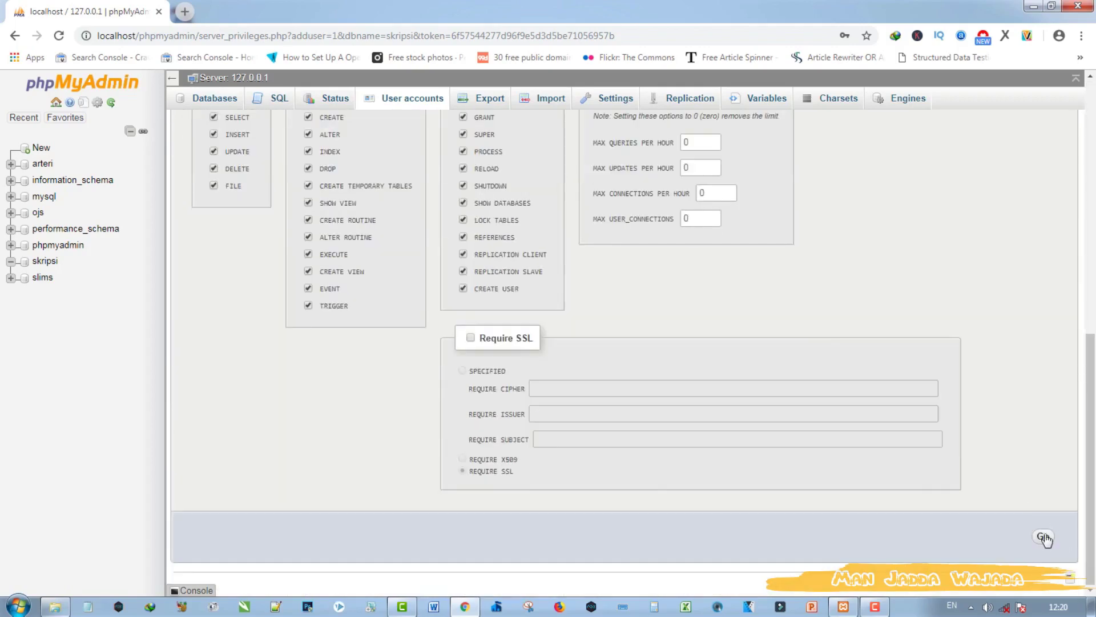
{"action": "left_click", "coordinate": [1045, 534]}
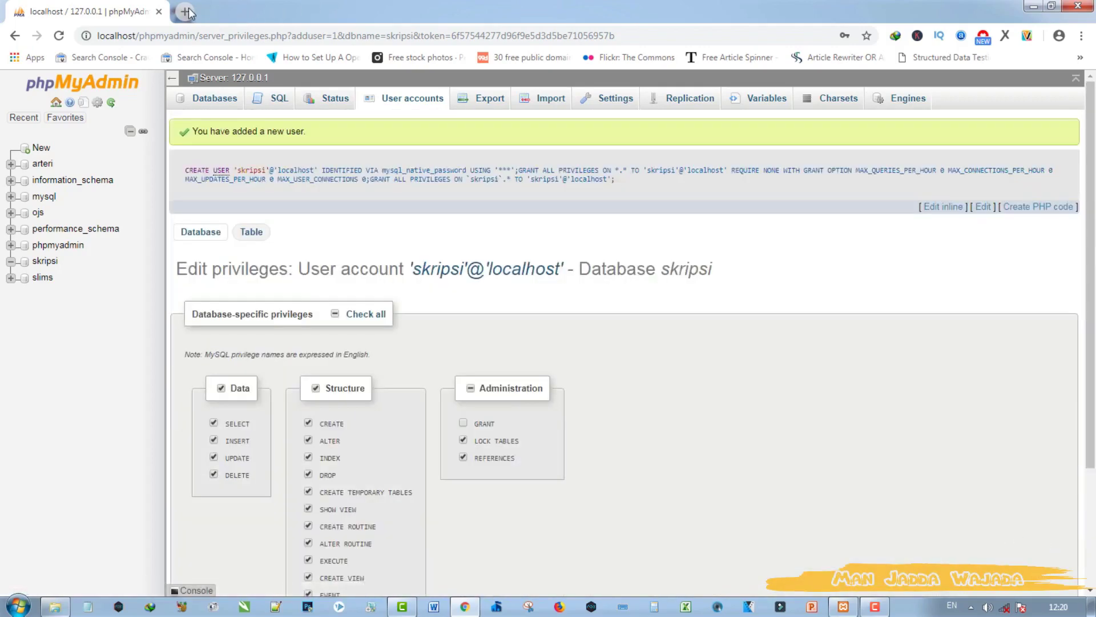
Step: Load the installer at localhost/skripsi in a new tab and advance to database configuration
{"action": "left_click", "coordinate": [191, 16]}
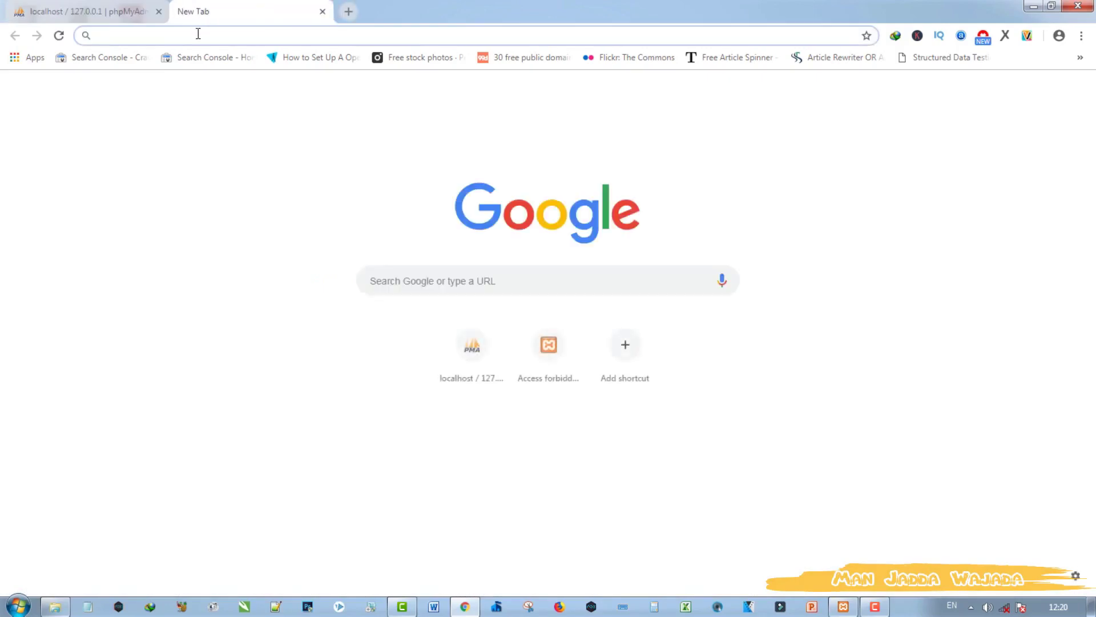
{"action": "type", "text": "localhost"}
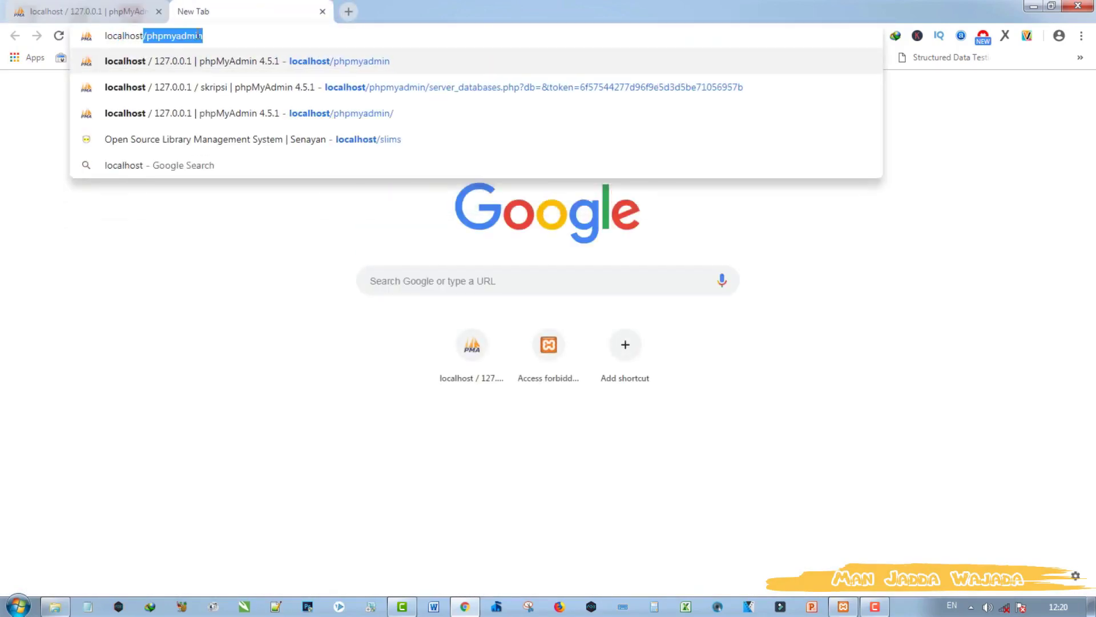
{"action": "type", "text": "/sk"}
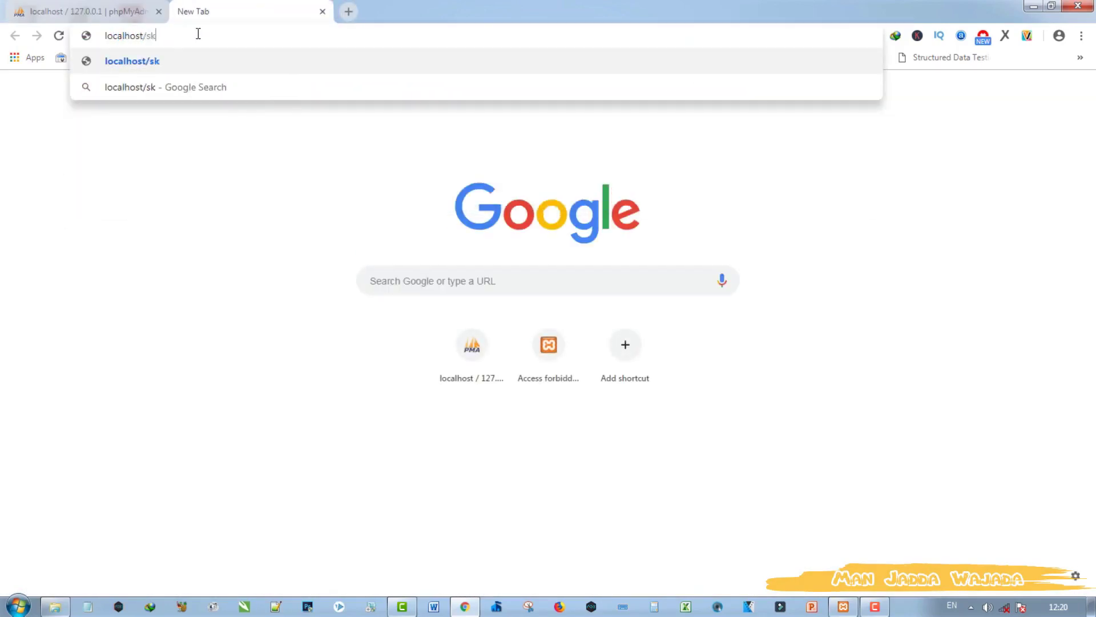
{"action": "type", "text": "ripsi"}
{"action": "key", "text": "Return"}
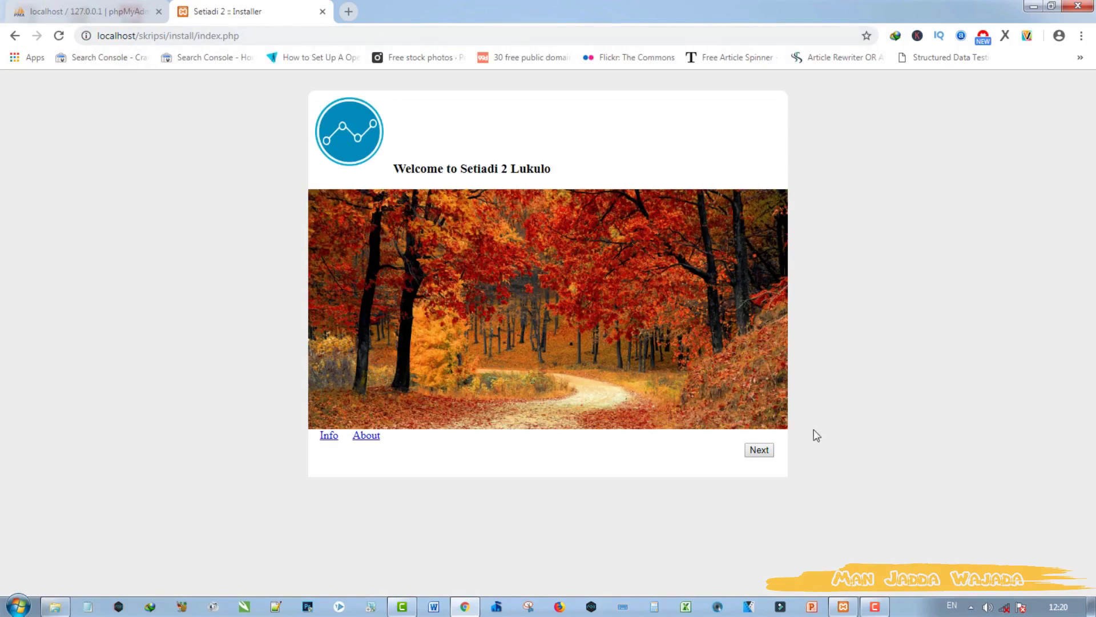
{"action": "left_click", "coordinate": [760, 450]}
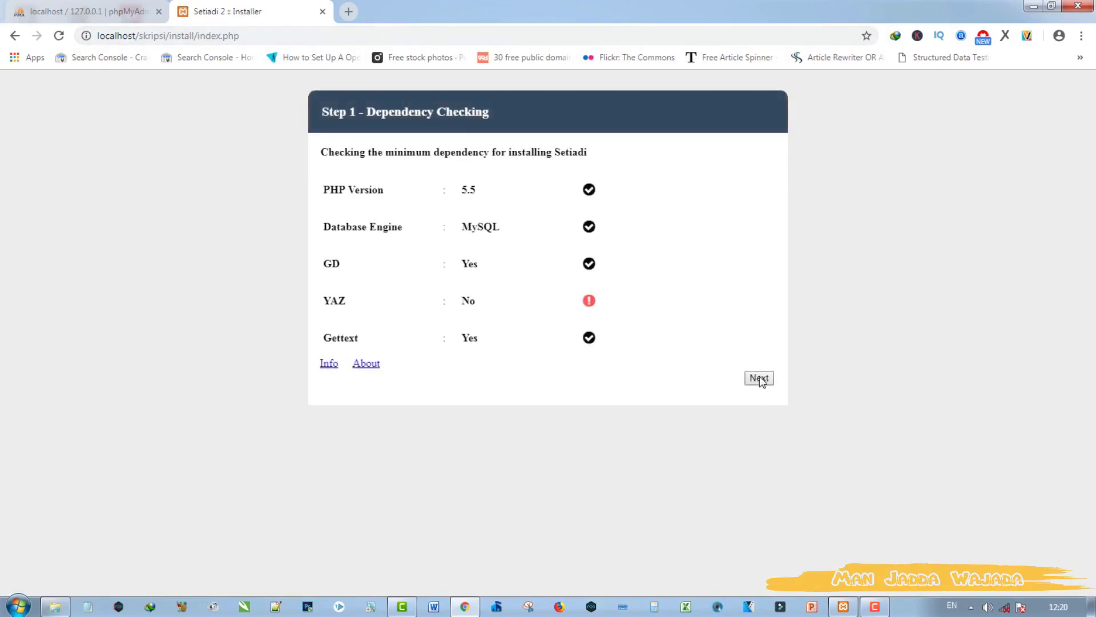
{"action": "left_click", "coordinate": [760, 378]}
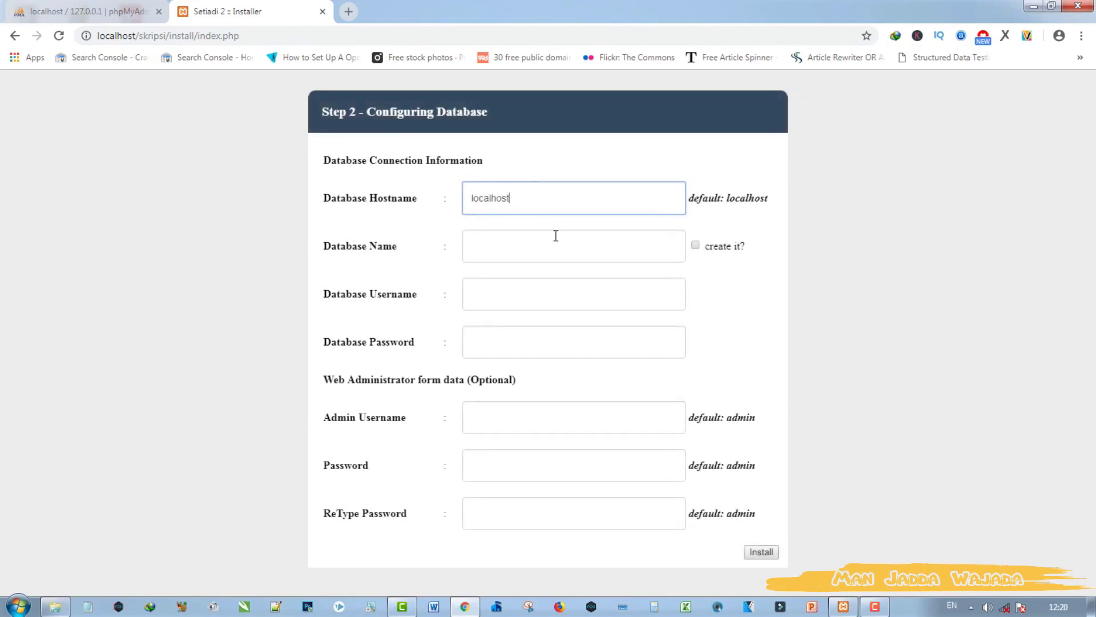
Step: Enter database skripsi, username skripsi and the password, then run the installation
{"action": "left_click", "coordinate": [546, 251]}
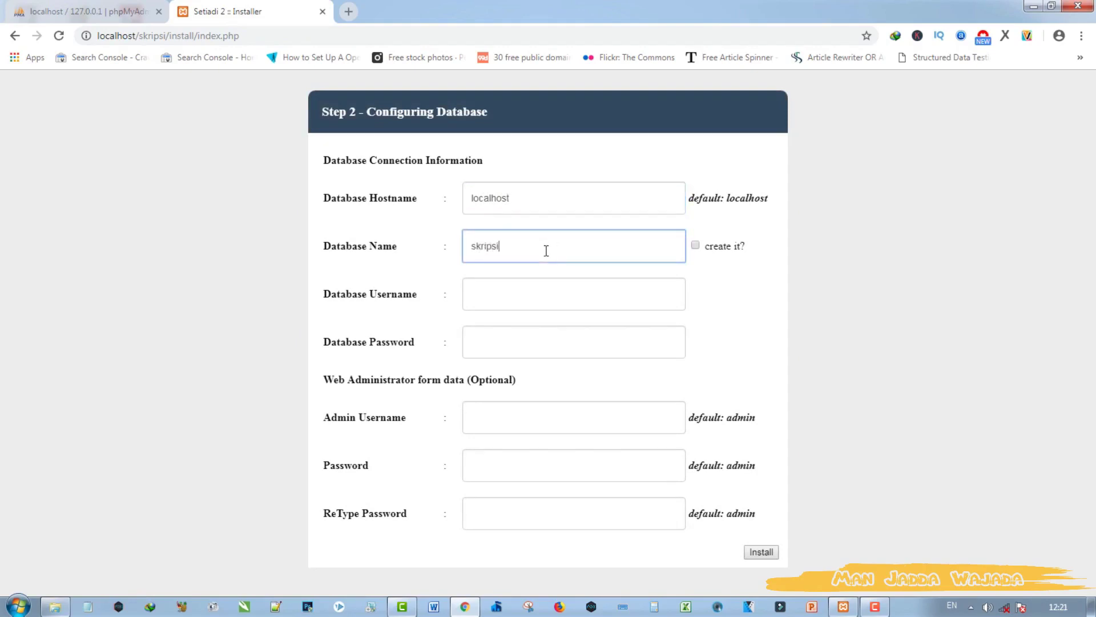
{"action": "left_click", "coordinate": [536, 286]}
{"action": "type", "text": "skripsi"}
{"action": "left_click", "coordinate": [508, 338]}
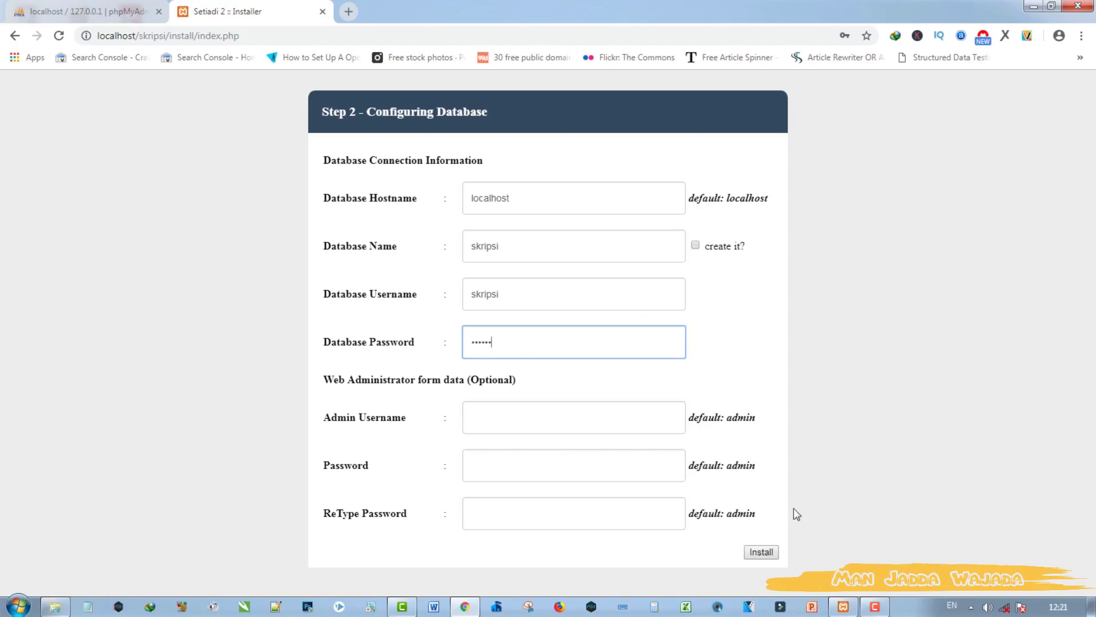
{"action": "left_click", "coordinate": [766, 552]}
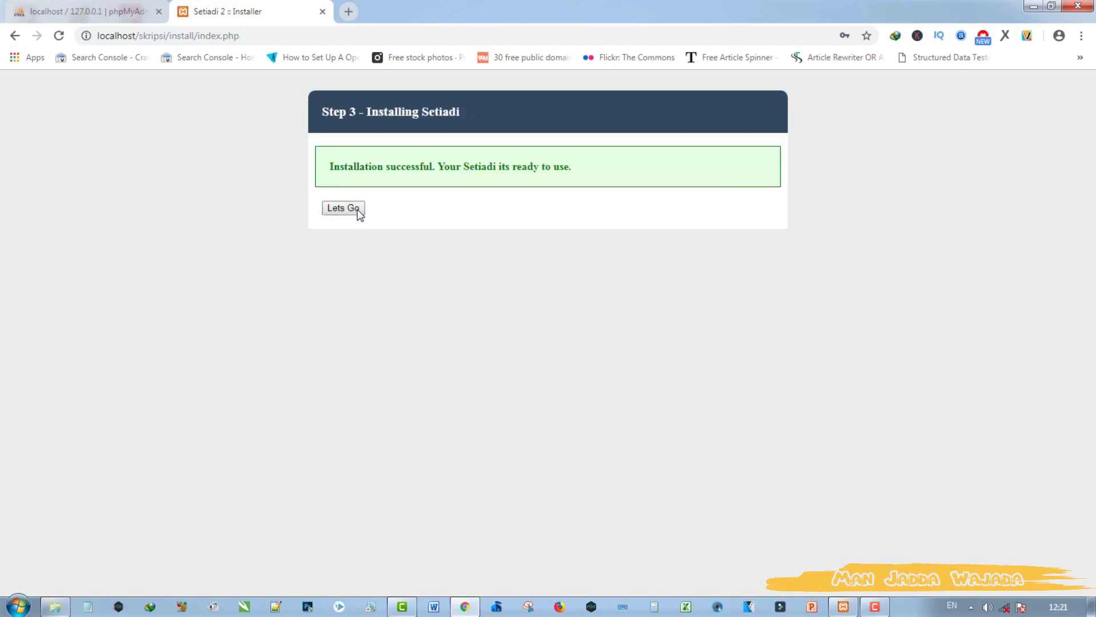
Step: Open the SETIADI home page and view the E-Resources tab
{"action": "left_click", "coordinate": [343, 208]}
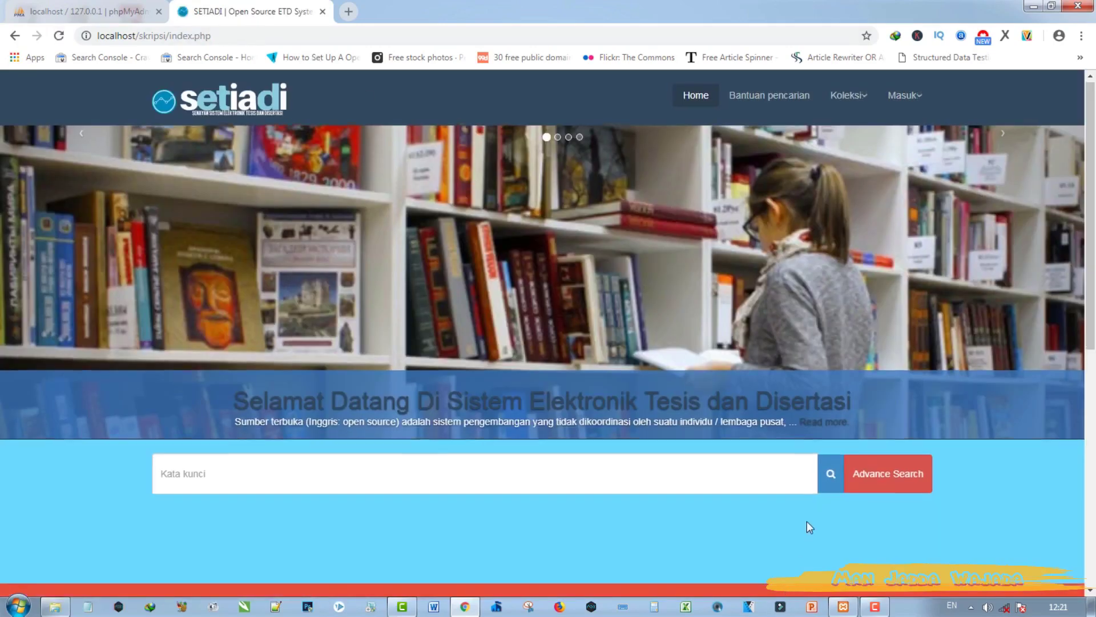
{"action": "scroll", "coordinate": [811, 508], "scroll_direction": "down", "scroll_amount": 5}
{"action": "scroll", "coordinate": [844, 428], "scroll_direction": "down", "scroll_amount": 3}
{"action": "scroll", "coordinate": [538, 379], "scroll_direction": "up", "scroll_amount": 5}
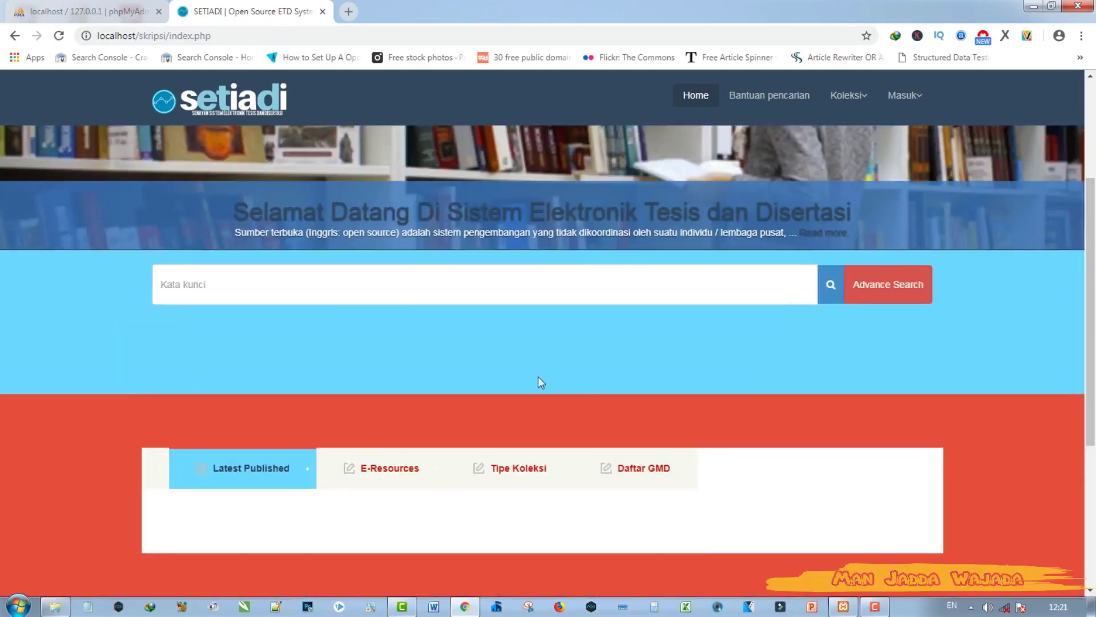
{"action": "left_click", "coordinate": [386, 465]}
{"action": "scroll", "coordinate": [395, 444], "scroll_direction": "down", "scroll_amount": 4}
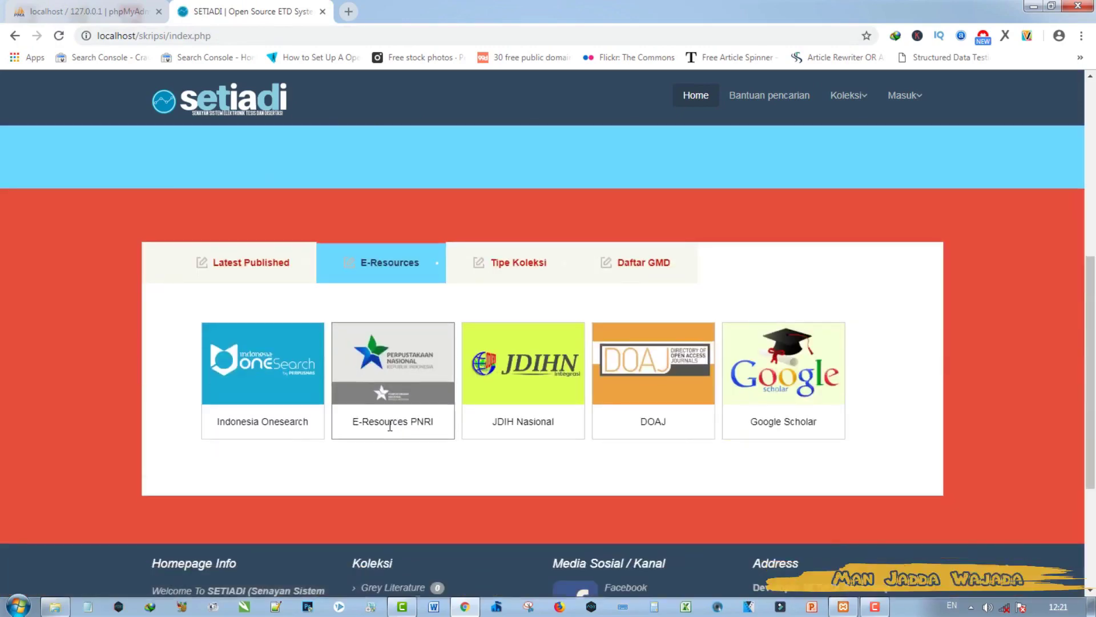
{"action": "scroll", "coordinate": [486, 380], "scroll_direction": "up", "scroll_amount": 3}
Step: Browse the Tipe Koleksi and Daftar GMD tabs, then return to Latest Published
{"action": "left_click", "coordinate": [503, 390]}
{"action": "scroll", "coordinate": [627, 409], "scroll_direction": "down", "scroll_amount": 5}
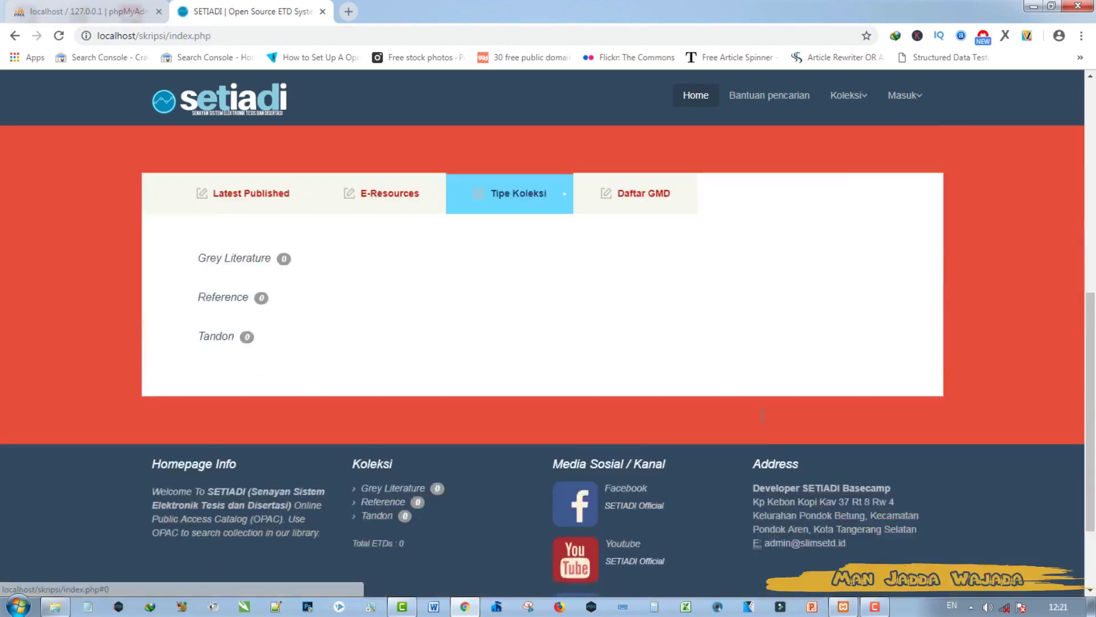
{"action": "scroll", "coordinate": [717, 391], "scroll_direction": "up", "scroll_amount": 2}
{"action": "left_click", "coordinate": [643, 274]}
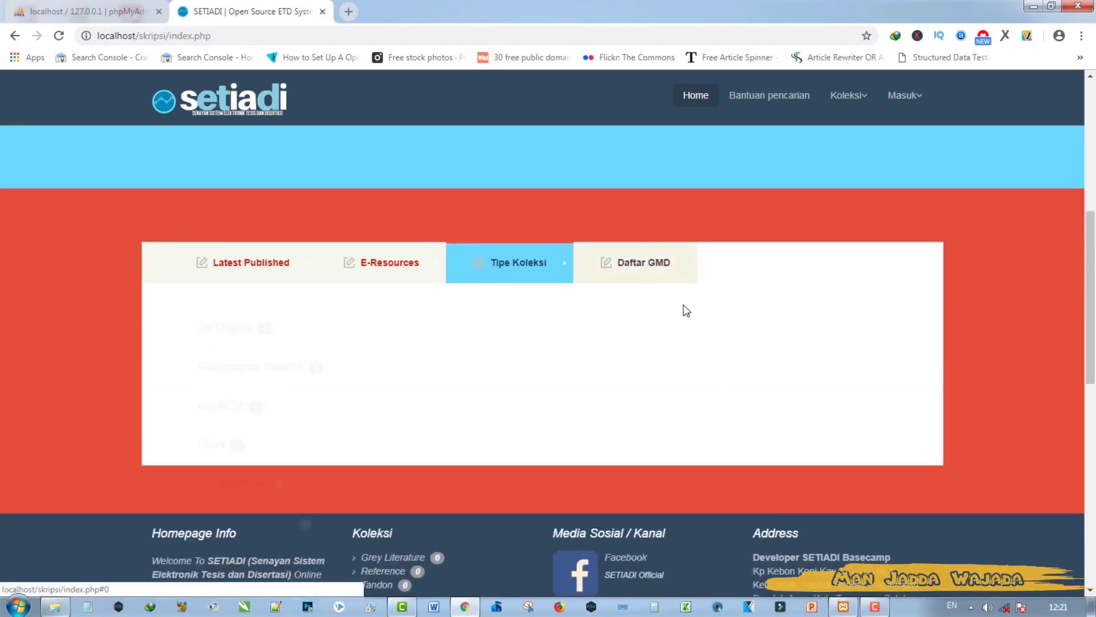
{"action": "scroll", "coordinate": [1094, 502], "scroll_direction": "down", "scroll_amount": 10}
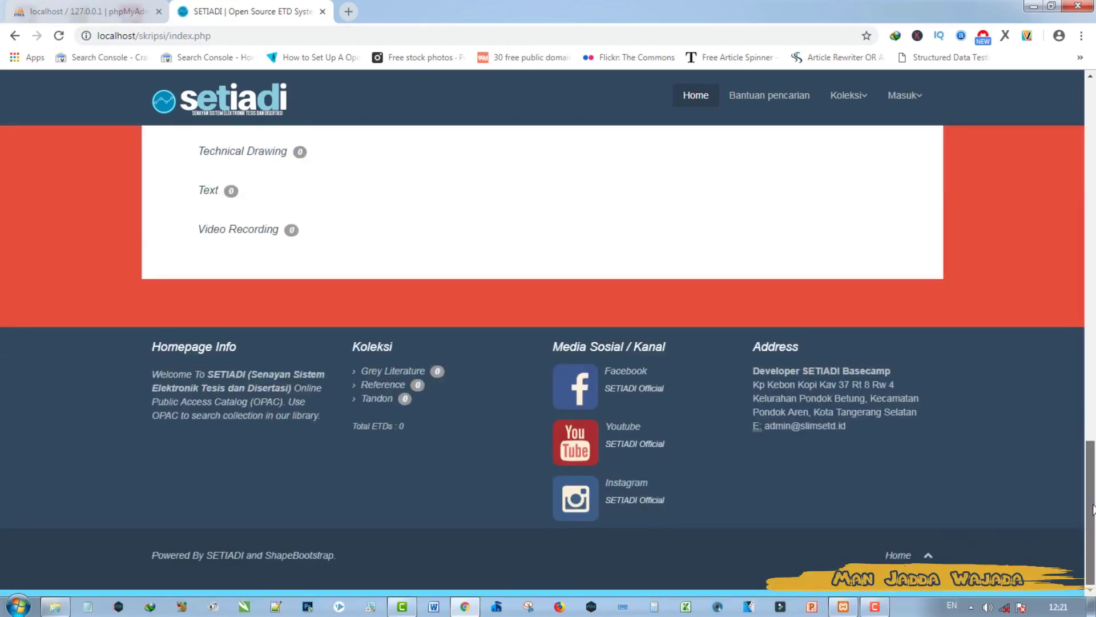
{"action": "scroll", "coordinate": [1093, 508], "scroll_direction": "up", "scroll_amount": 20}
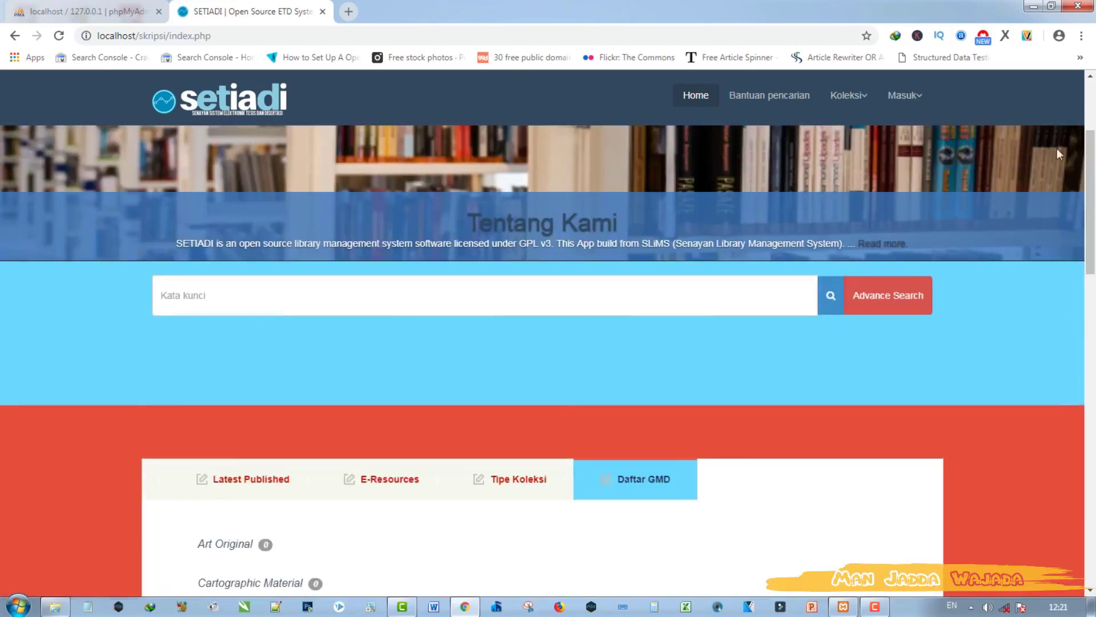
{"action": "left_click", "coordinate": [222, 494]}
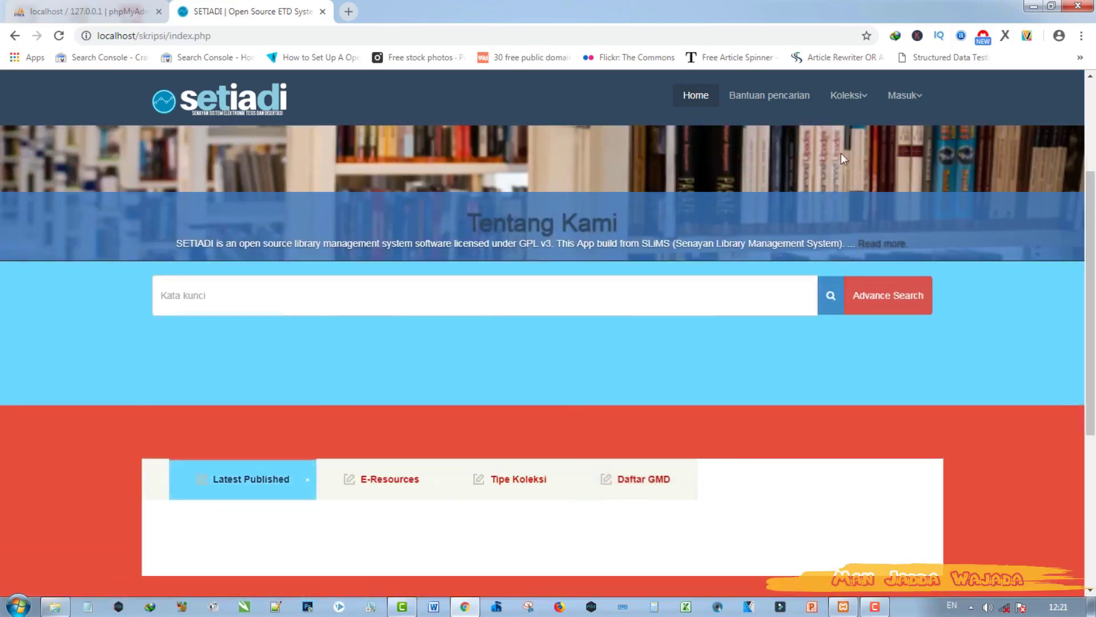
Step: Open the Bantuan pencarian help page, then the Koleksi and Masuk menus
{"action": "left_click", "coordinate": [755, 101]}
{"action": "left_click", "coordinate": [854, 97]}
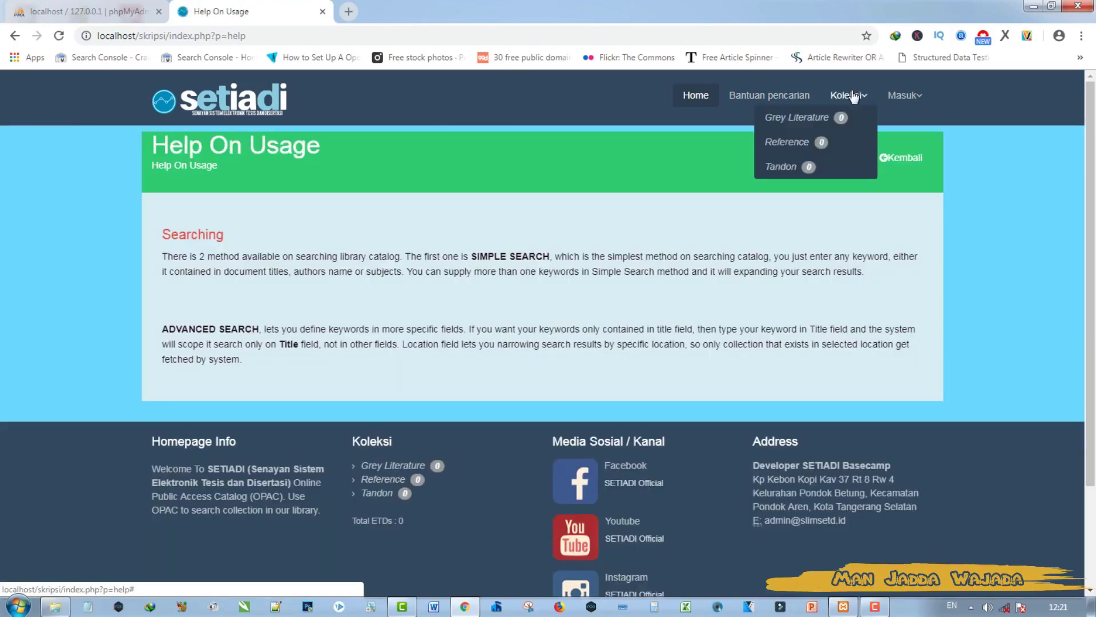
{"action": "left_click", "coordinate": [915, 99]}
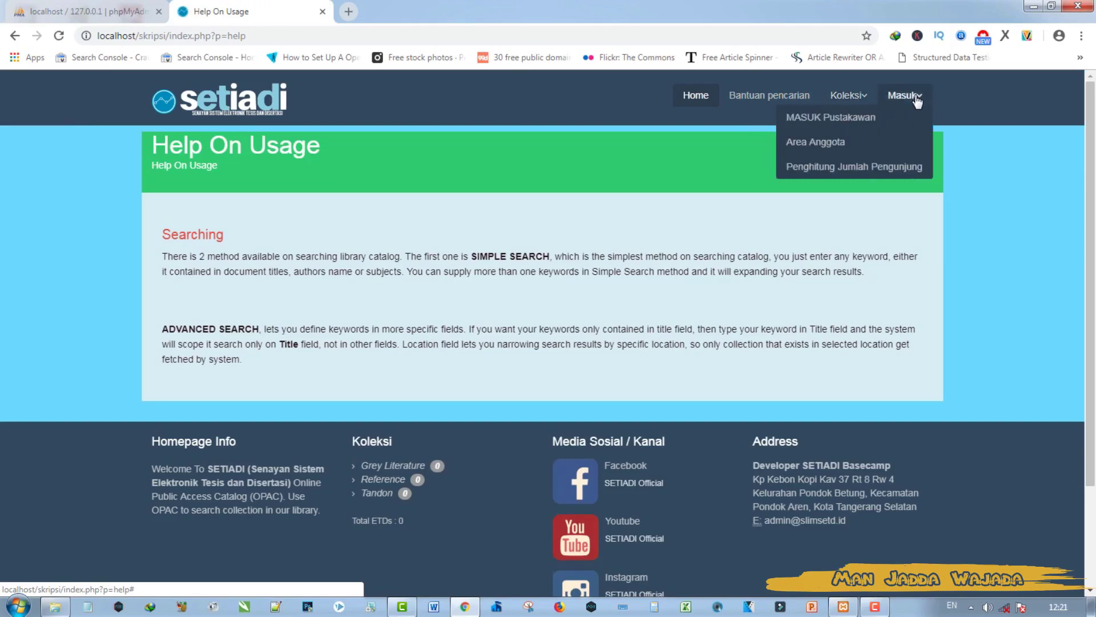
Step: Log in through MASUK Pustakawan with the administrator username and password
{"action": "left_click", "coordinate": [825, 116]}
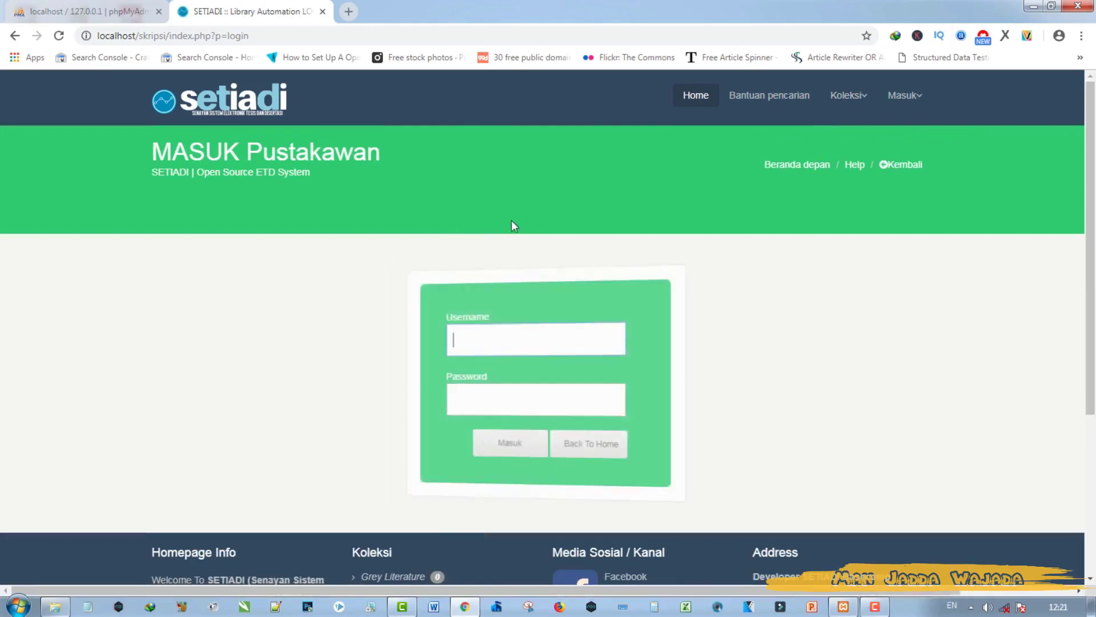
{"action": "type", "text": "admin"}
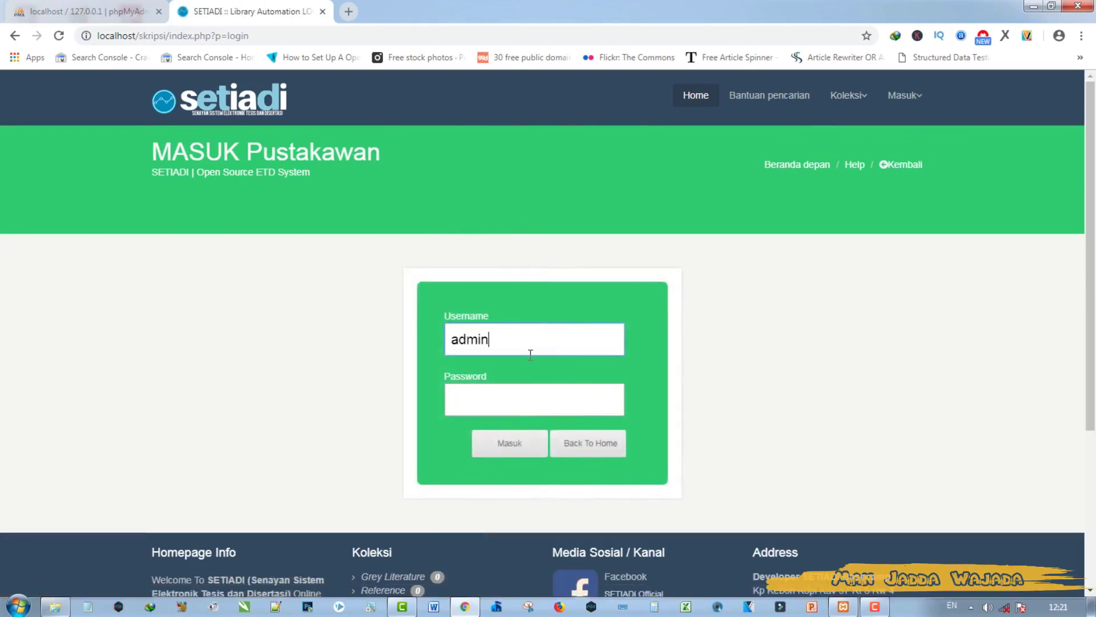
{"action": "left_click", "coordinate": [521, 394]}
{"action": "type", "text": "admin"}
{"action": "key", "text": "Return"}
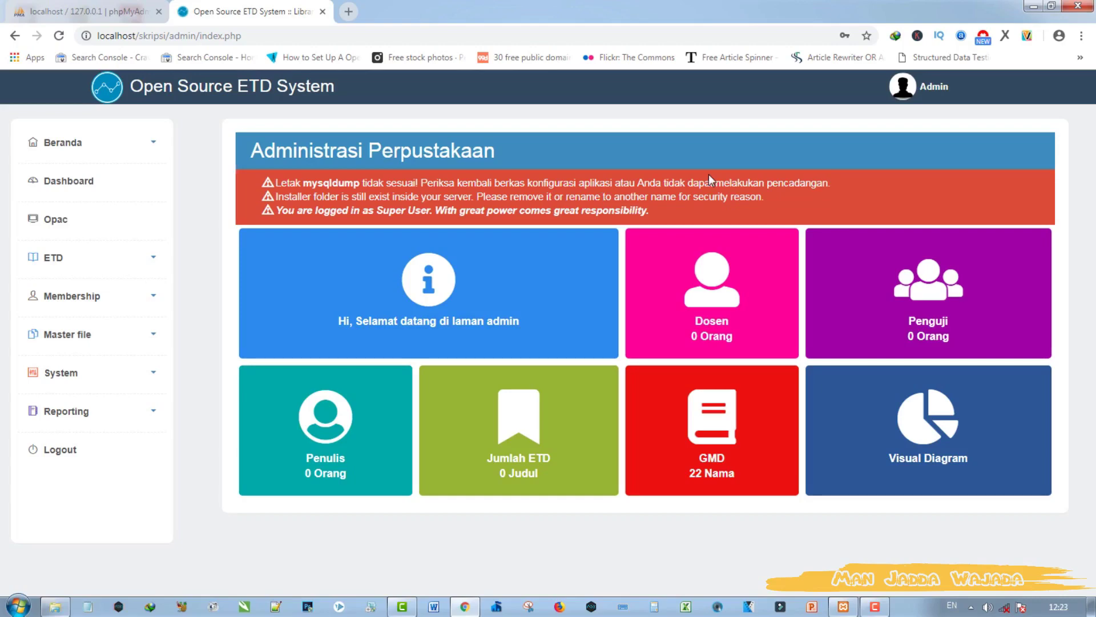
Step: Highlight the dashboard warnings, then open the skripsi folder in Windows Explorer
{"action": "left_click_drag", "start_coordinate": [291, 184], "coordinate": [538, 184]}
{"action": "left_click", "coordinate": [55, 607]}
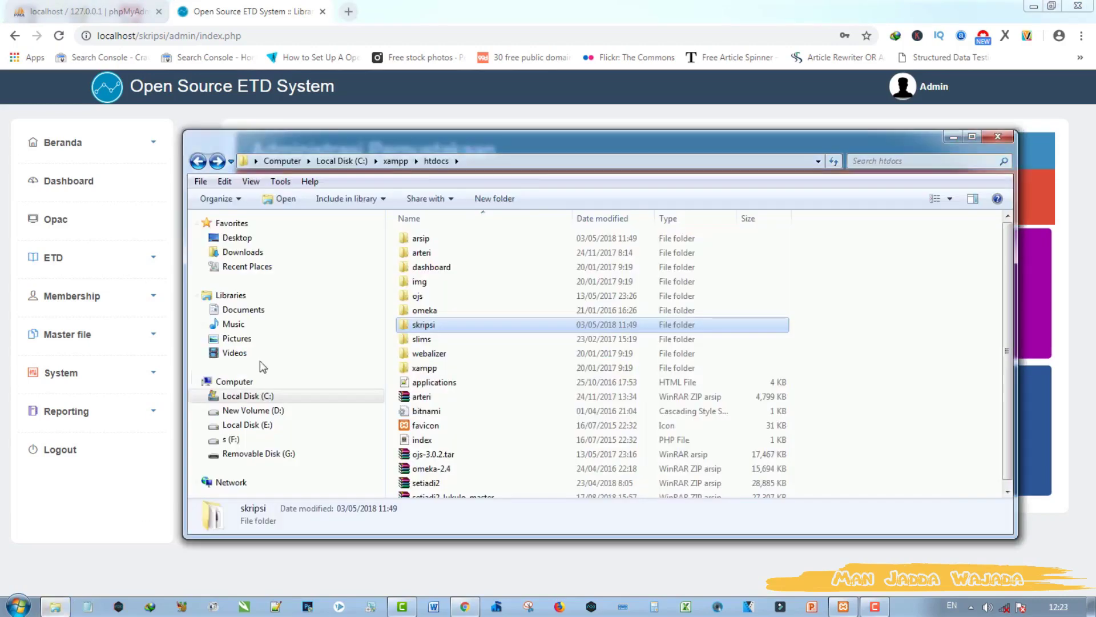
{"action": "double_click", "coordinate": [468, 326]}
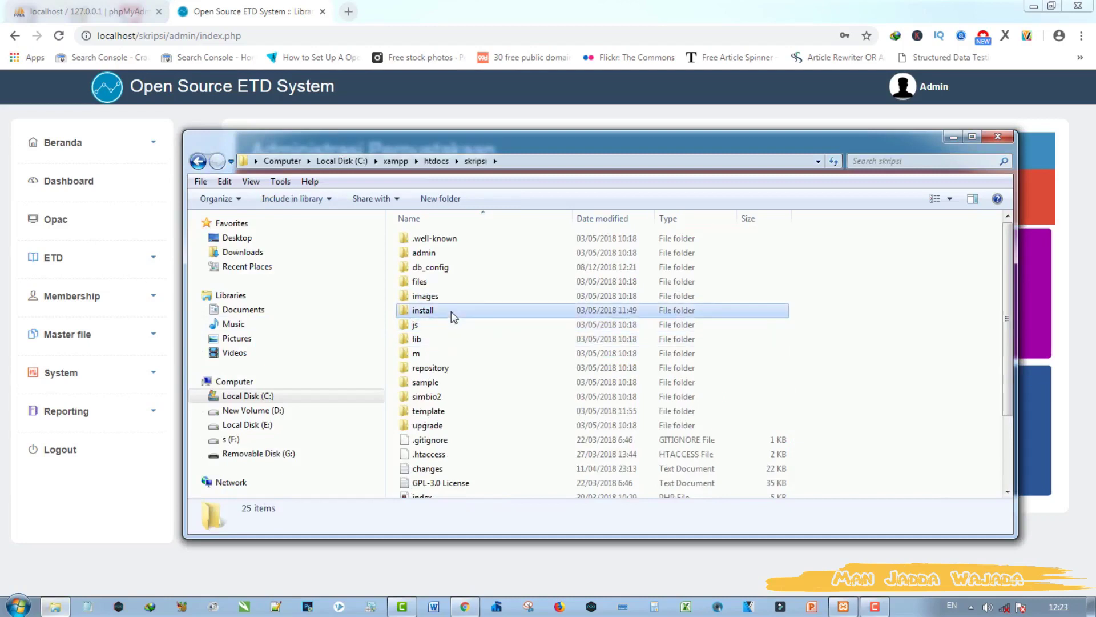
Step: Rename the install folder to installold and reload the dashboard to clear its warning
{"action": "left_click", "coordinate": [451, 310]}
{"action": "left_click", "coordinate": [451, 310]}
{"action": "left_click", "coordinate": [446, 309]}
{"action": "type", "text": "old"}
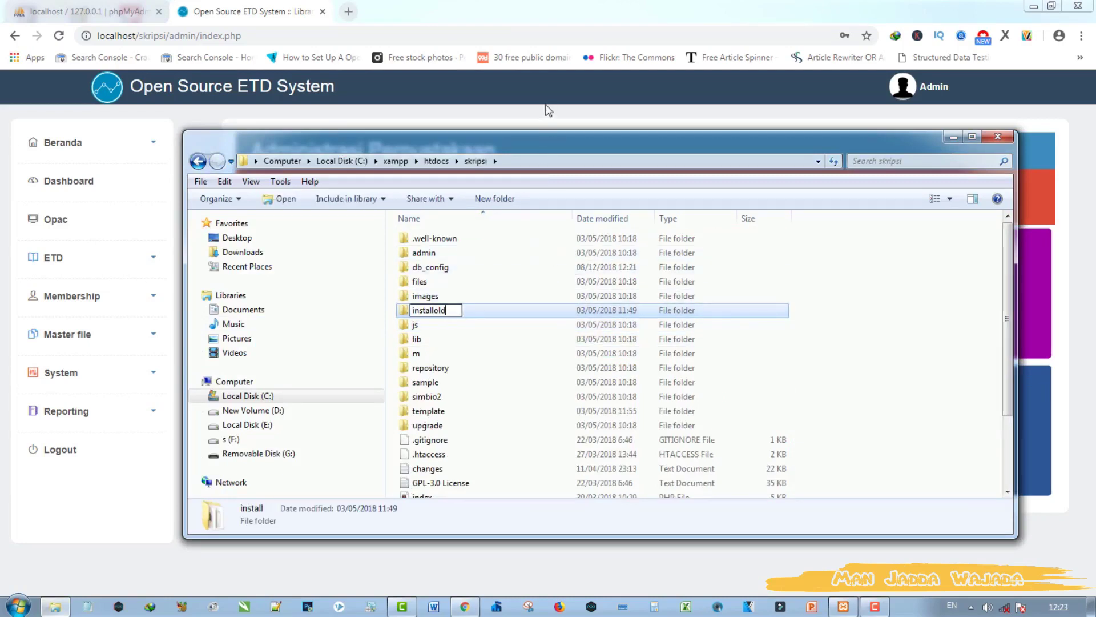
{"action": "left_click", "coordinate": [548, 111]}
{"action": "left_click", "coordinate": [59, 36]}
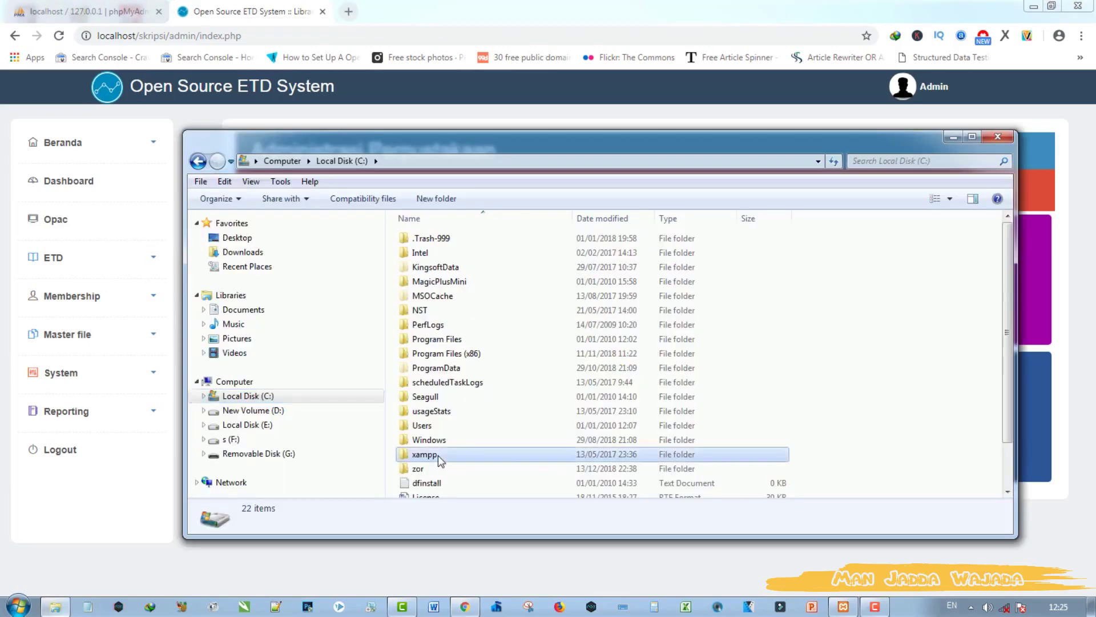
Step: Search xampp for mysqldump.exe and copy its location C:\xampp\mysql\bin from Properties
{"action": "double_click", "coordinate": [438, 454]}
{"action": "left_click", "coordinate": [902, 162]}
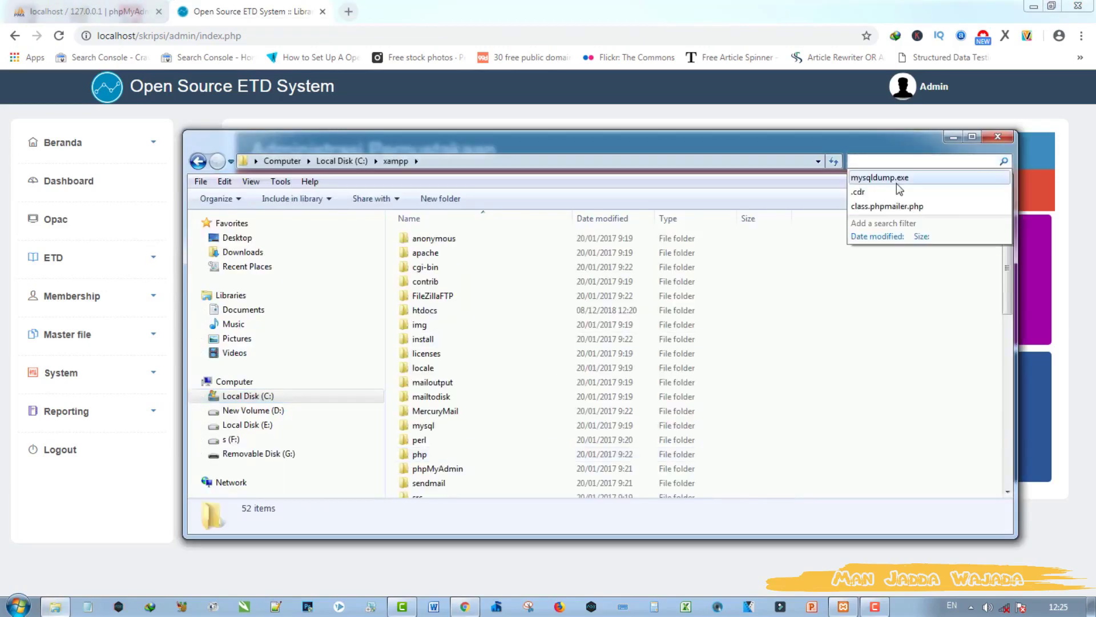
{"action": "left_click", "coordinate": [897, 179]}
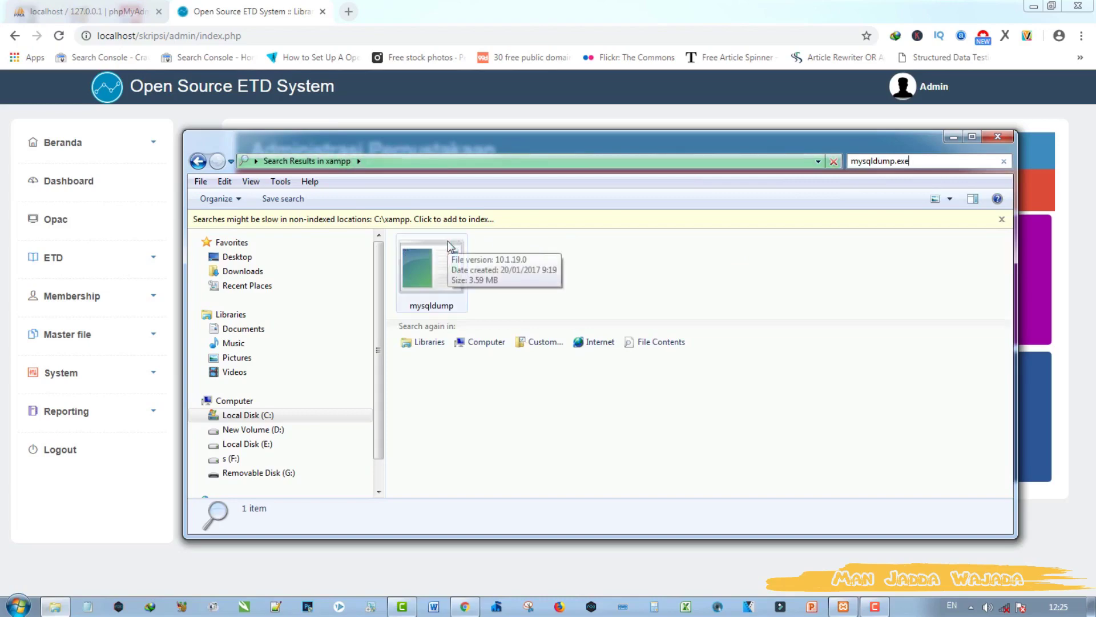
{"action": "right_click", "coordinate": [447, 263]}
{"action": "left_click", "coordinate": [505, 589]}
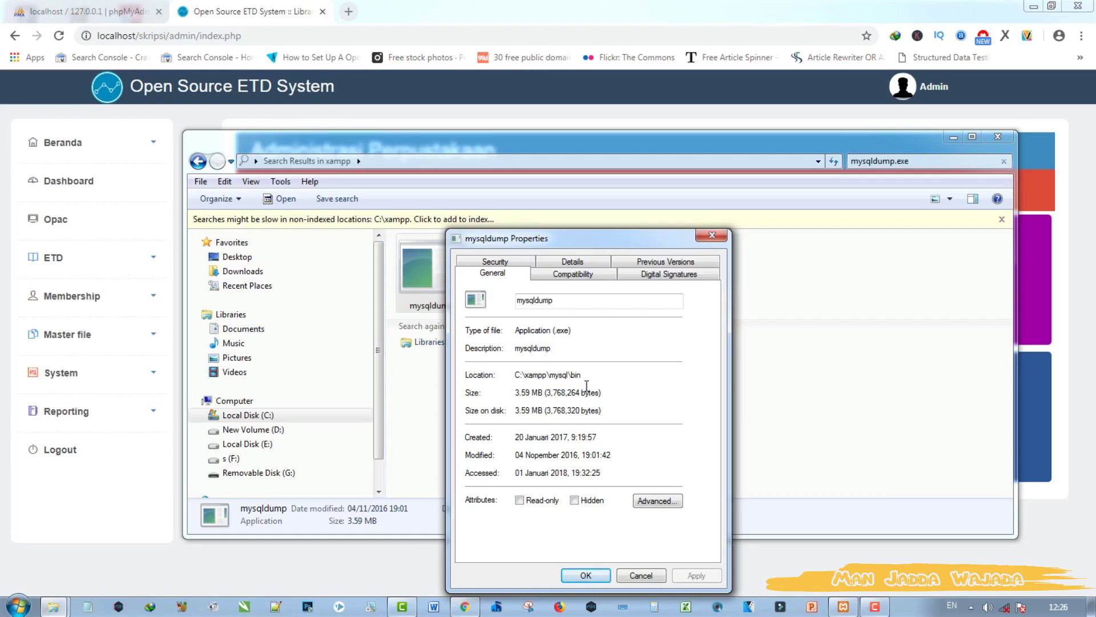
{"action": "left_click_drag", "start_coordinate": [517, 375], "coordinate": [583, 374]}
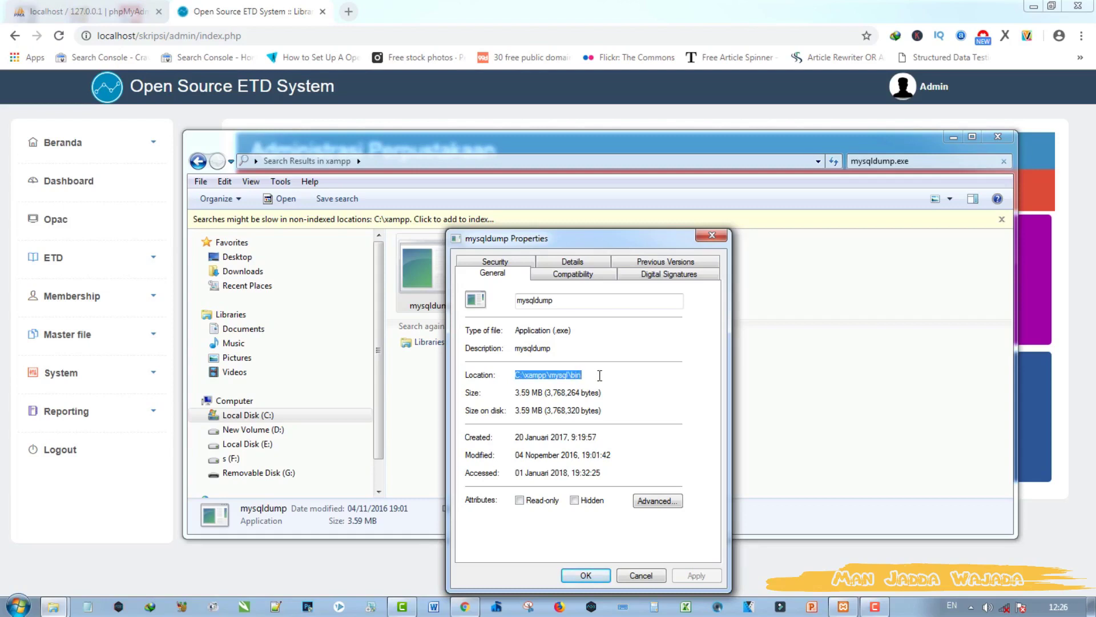
{"action": "right_click", "coordinate": [571, 371]}
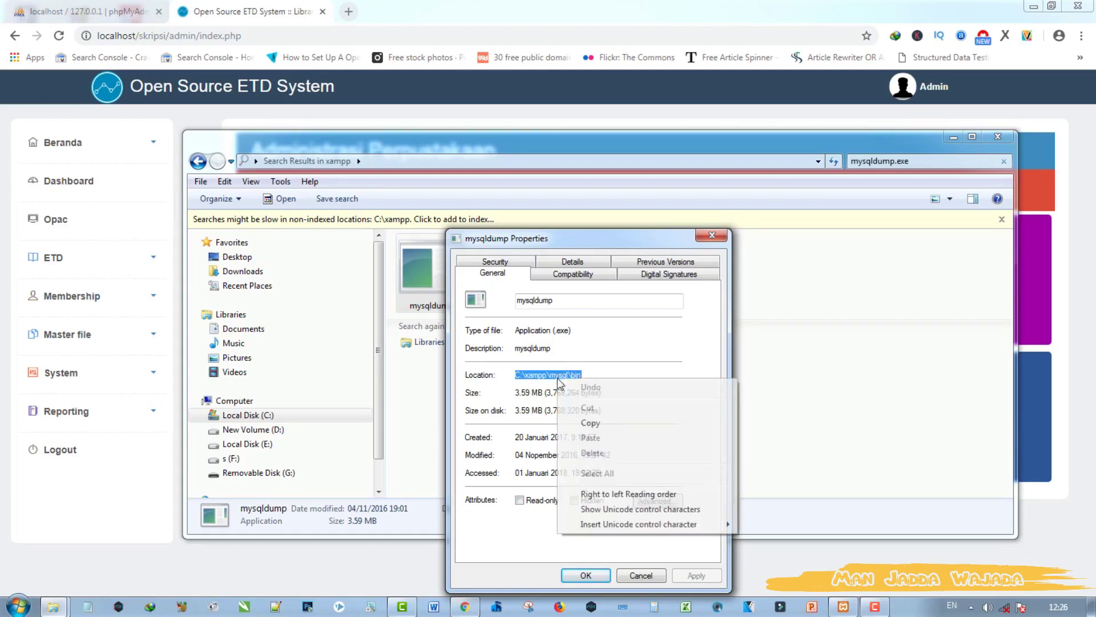
{"action": "left_click", "coordinate": [596, 423]}
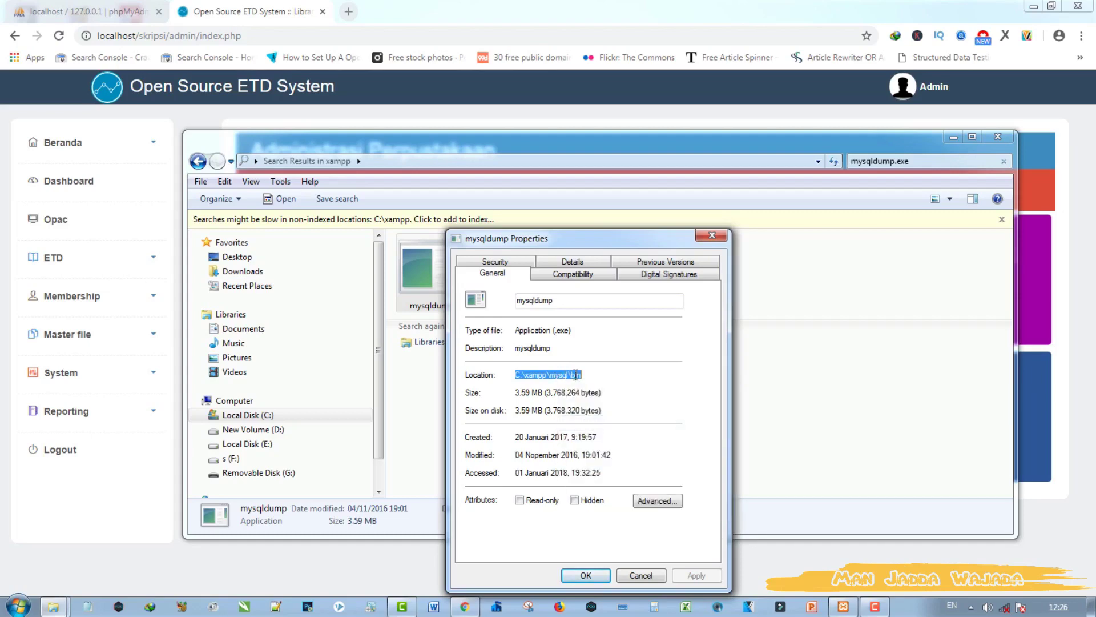
Step: Navigate to htdocs\skripsi and open sysconfig.inc in Sublime Text
{"action": "left_click", "coordinate": [53, 607]}
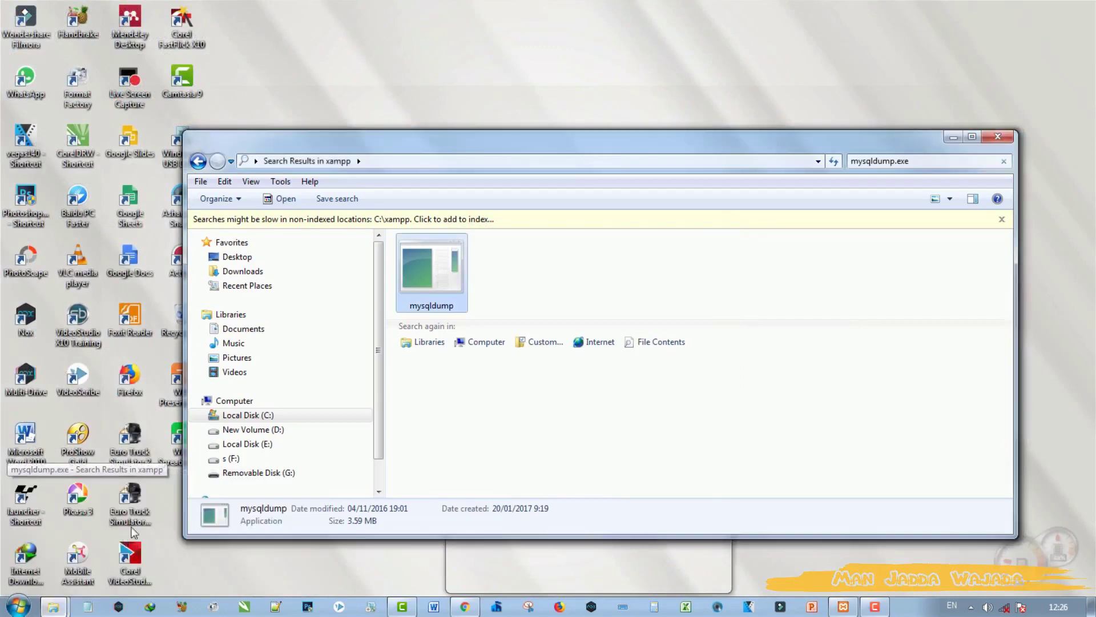
{"action": "left_click", "coordinate": [126, 541]}
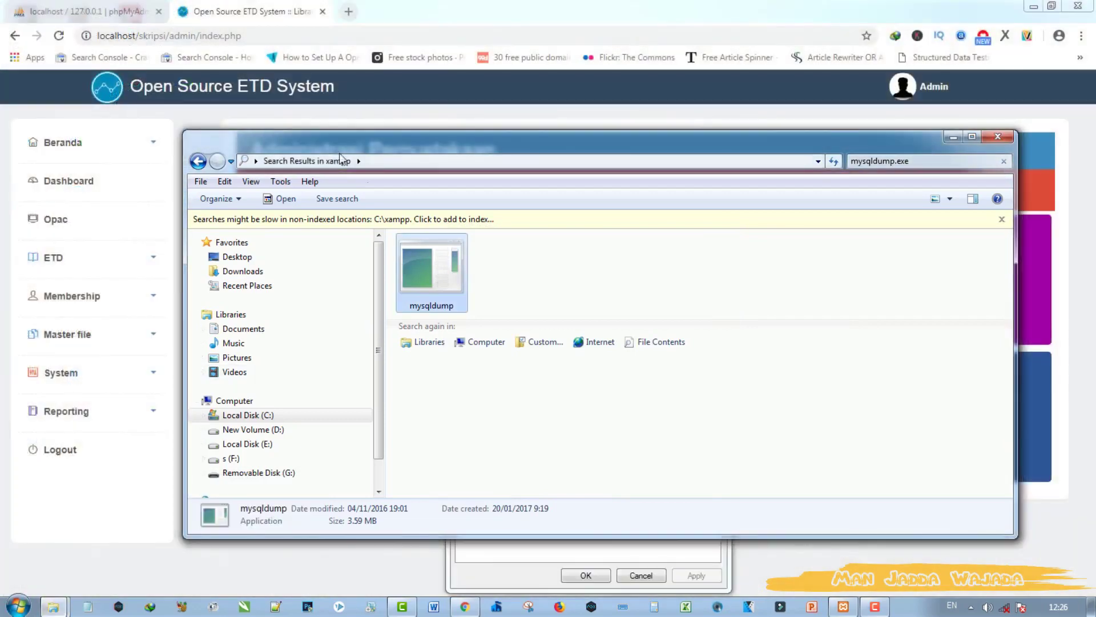
{"action": "left_click", "coordinate": [198, 161]}
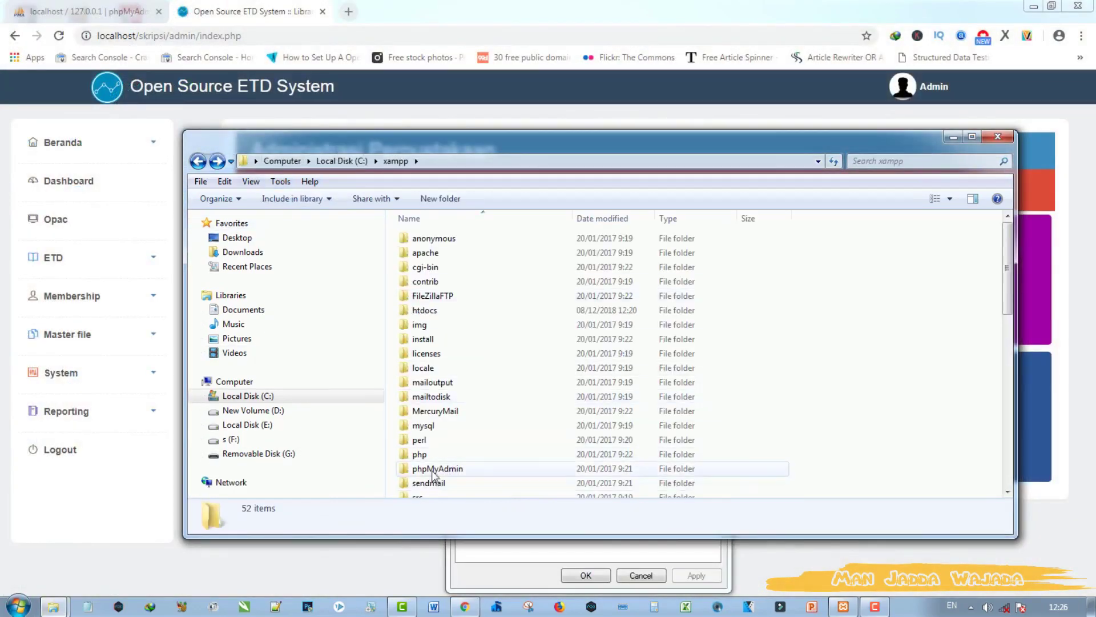
{"action": "double_click", "coordinate": [426, 310]}
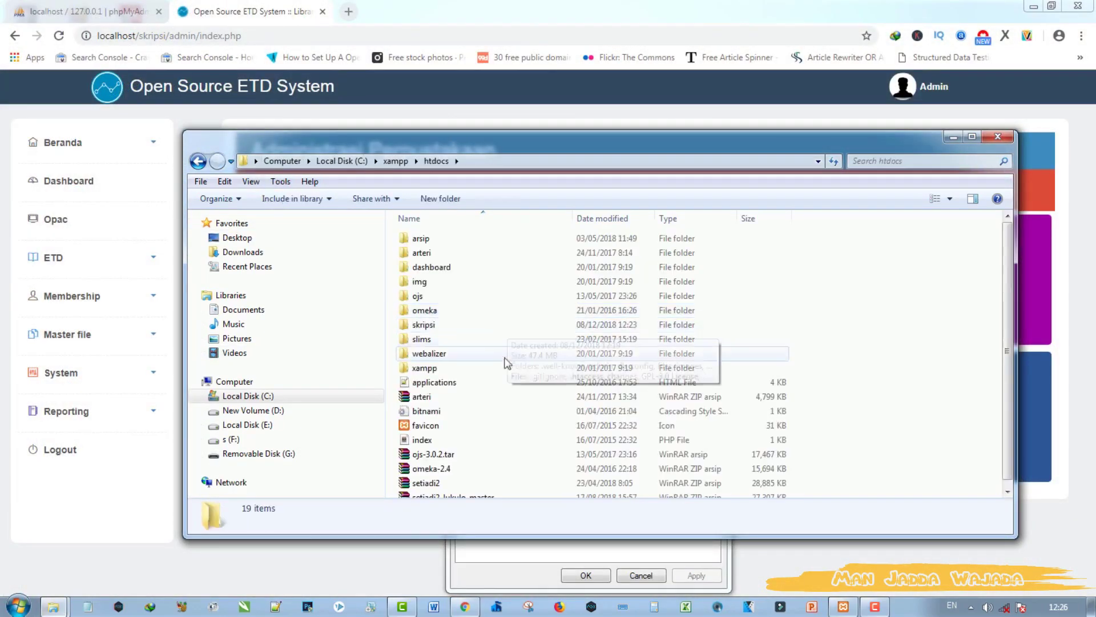
{"action": "double_click", "coordinate": [424, 325]}
{"action": "scroll", "coordinate": [465, 350], "scroll_direction": "down", "scroll_amount": 5}
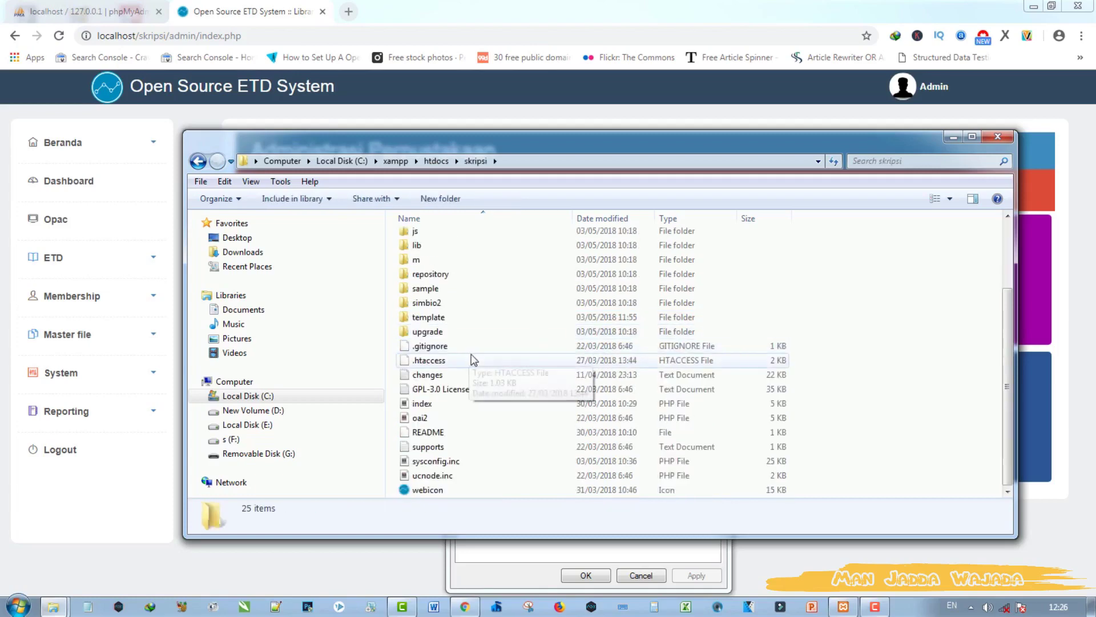
{"action": "left_click", "coordinate": [434, 461]}
{"action": "right_click", "coordinate": [451, 461]}
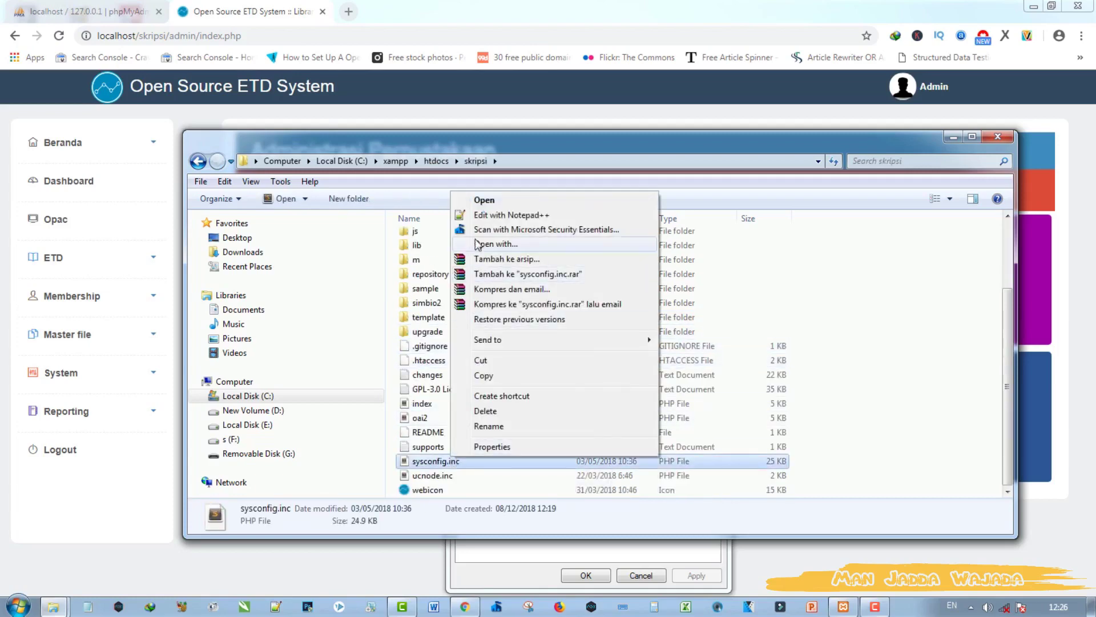
{"action": "left_click", "coordinate": [451, 461]}
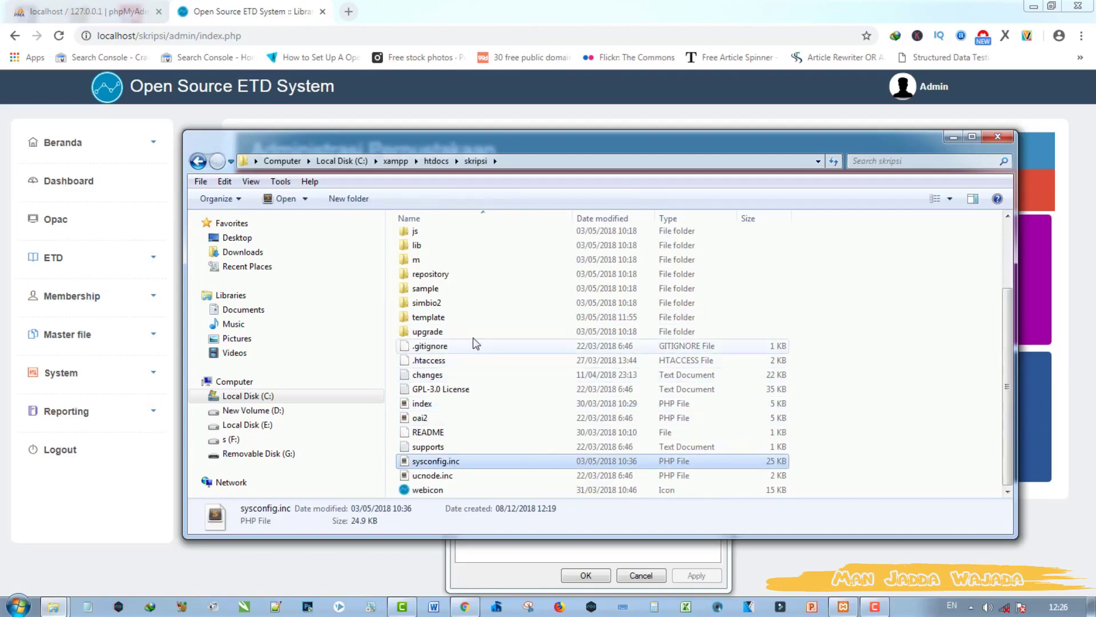
{"action": "scroll", "coordinate": [479, 403], "scroll_direction": "down", "scroll_amount": 3}
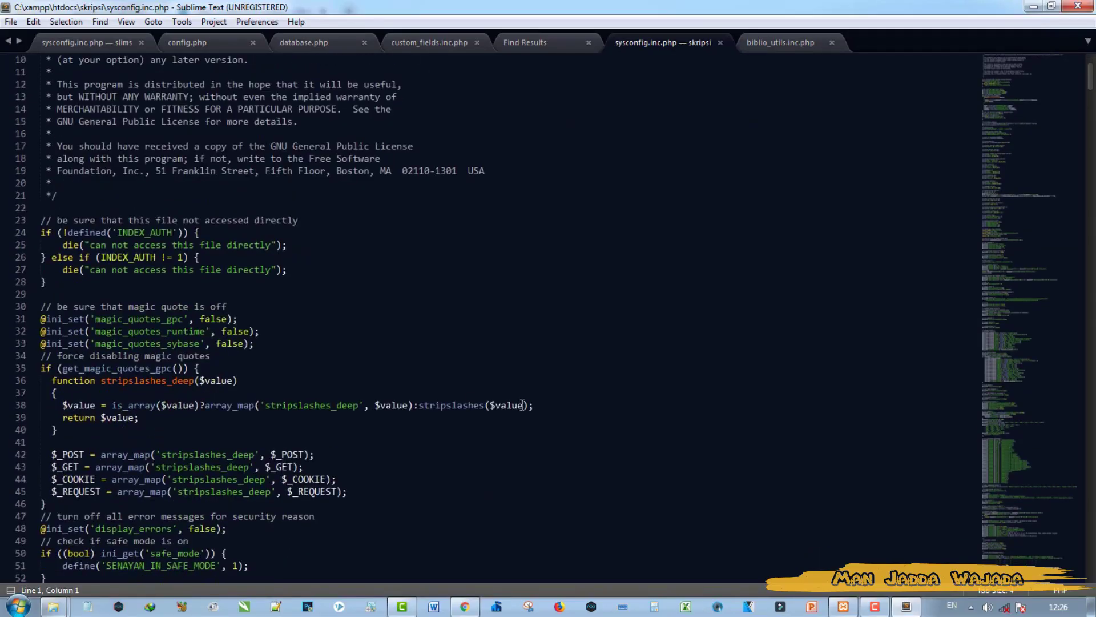
Step: Change the mysqldump path on line 192 to C:/xampp/mysql/bin/mysqldump.exe
{"action": "scroll", "coordinate": [522, 403], "scroll_direction": "down", "scroll_amount": 20}
{"action": "scroll", "coordinate": [528, 401], "scroll_direction": "down", "scroll_amount": 10}
{"action": "scroll", "coordinate": [528, 401], "scroll_direction": "down", "scroll_amount": 4}
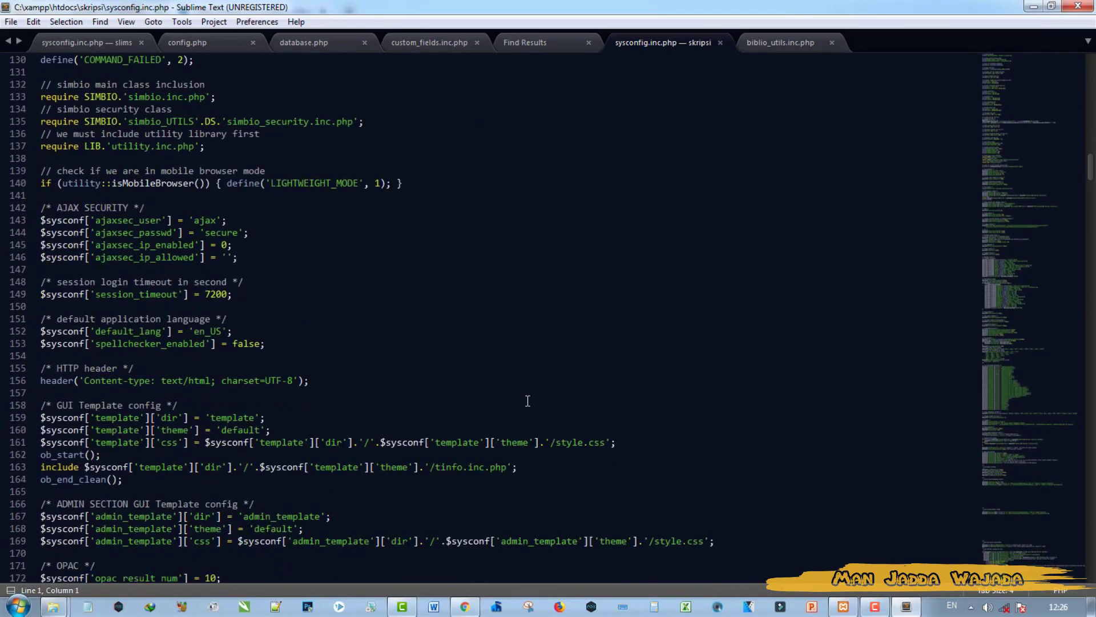
{"action": "scroll", "coordinate": [528, 401], "scroll_direction": "down", "scroll_amount": 5}
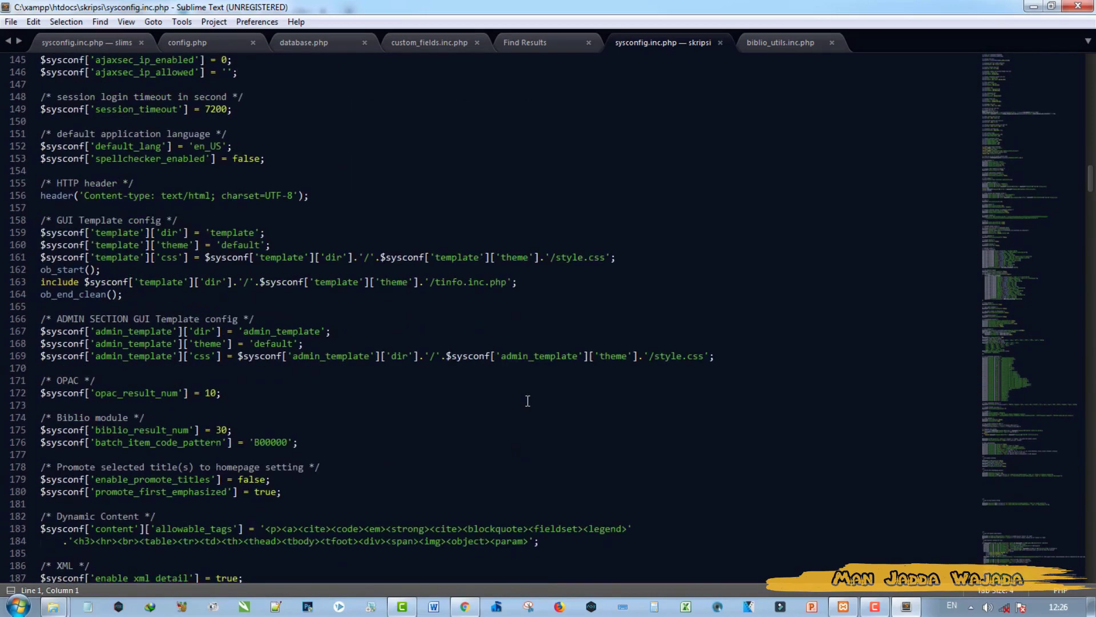
{"action": "scroll", "coordinate": [527, 401], "scroll_direction": "down", "scroll_amount": 10}
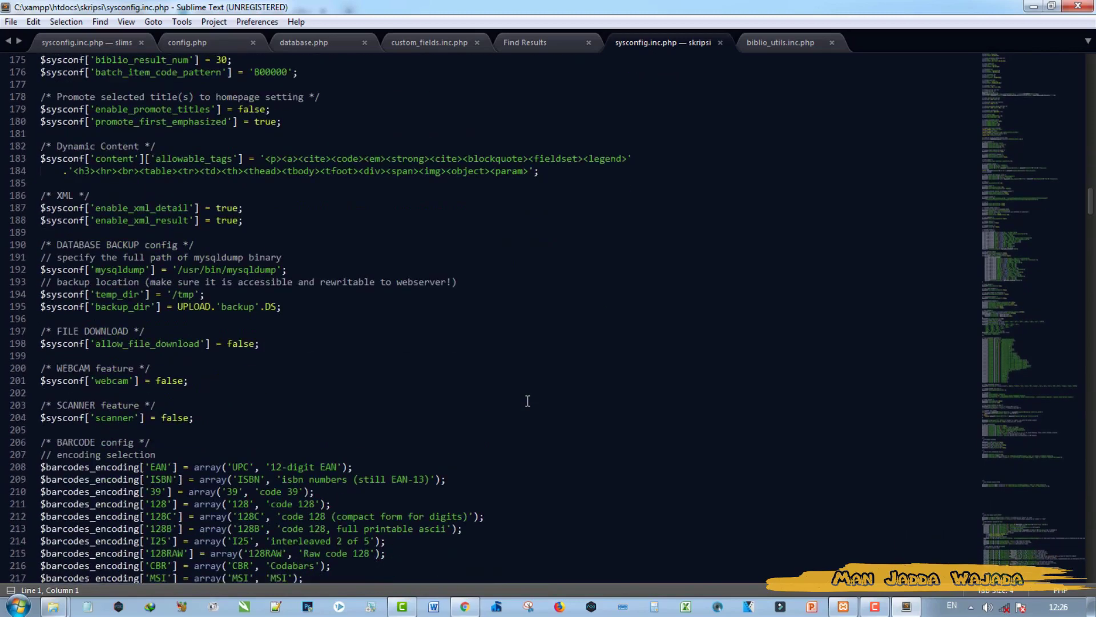
{"action": "left_click_drag", "start_coordinate": [177, 270], "coordinate": [256, 268]}
{"action": "left_click", "coordinate": [230, 271]}
{"action": "left_click_drag", "start_coordinate": [206, 270], "coordinate": [184, 268]}
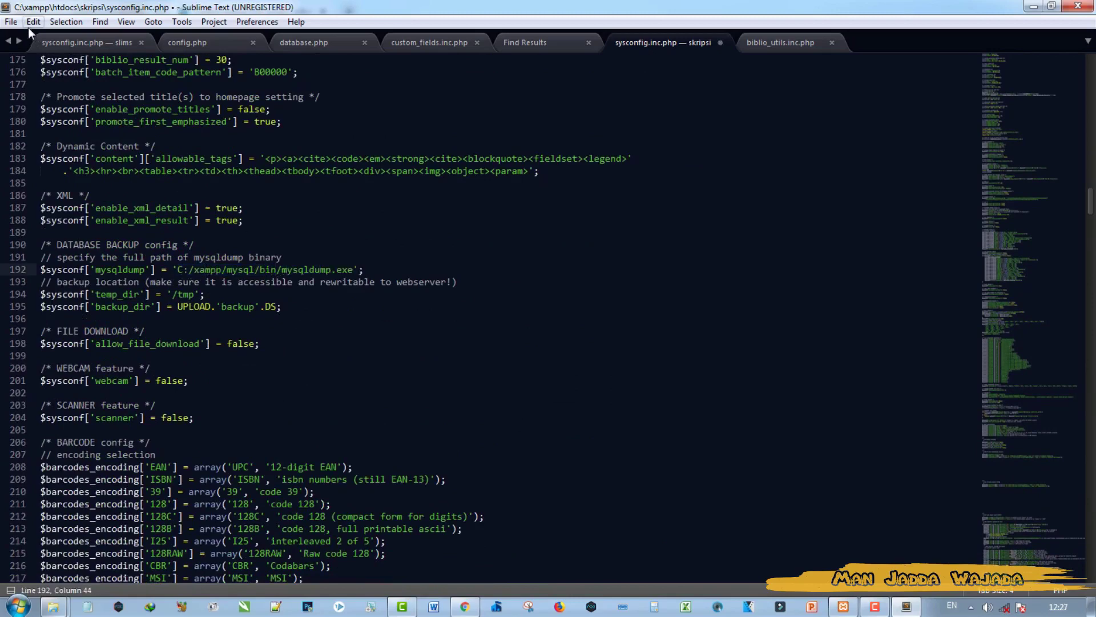
Step: Save sysconfig.inc.php and return to the SETIADI admin page
{"action": "left_click", "coordinate": [11, 21]}
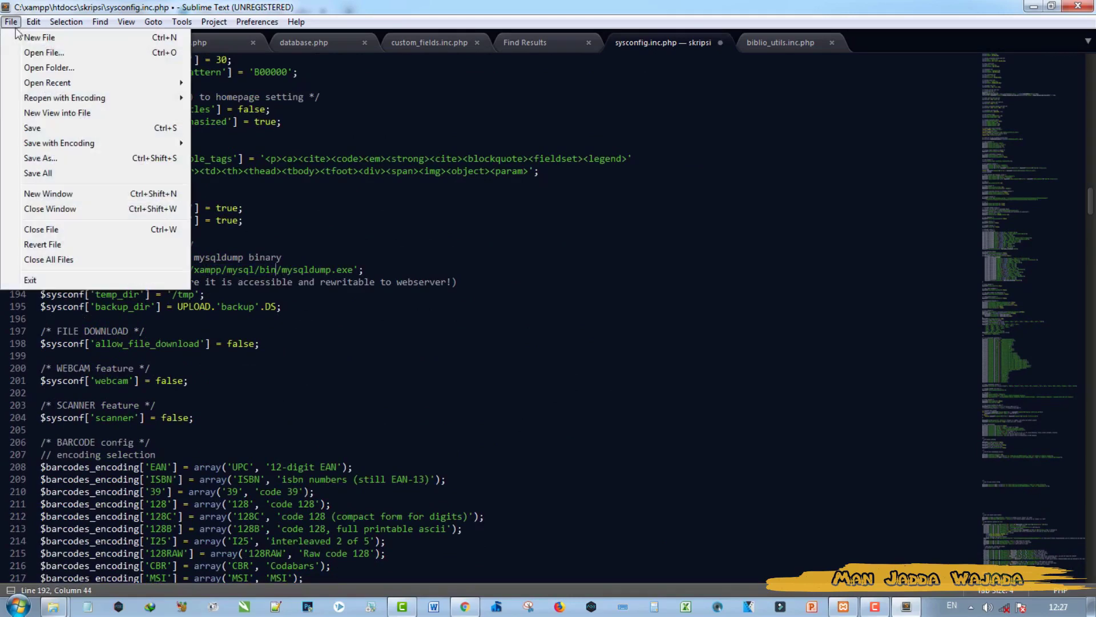
{"action": "left_click", "coordinate": [34, 127]}
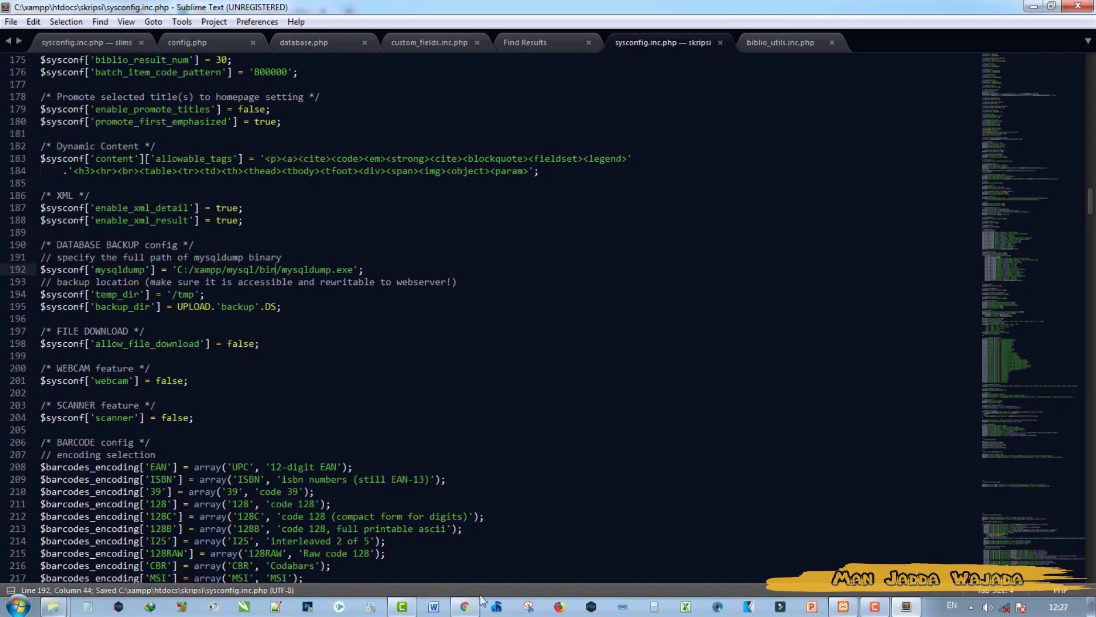
{"action": "left_click", "coordinate": [465, 606]}
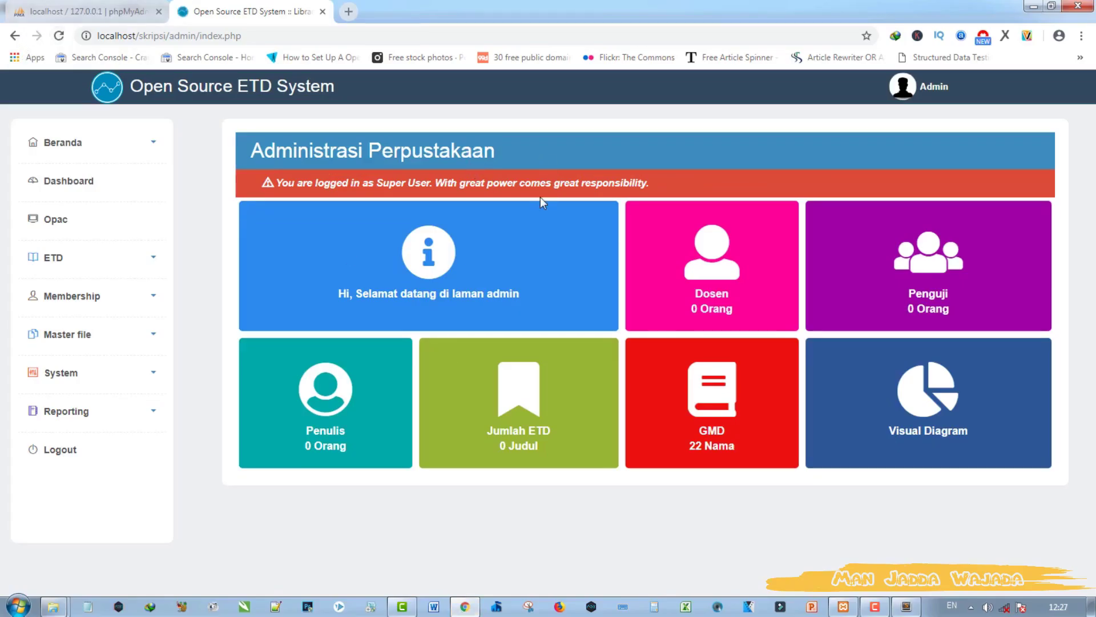
Step: Start a new ETD from the admin menu with Gmd Type set to Text
{"action": "left_click", "coordinate": [100, 266]}
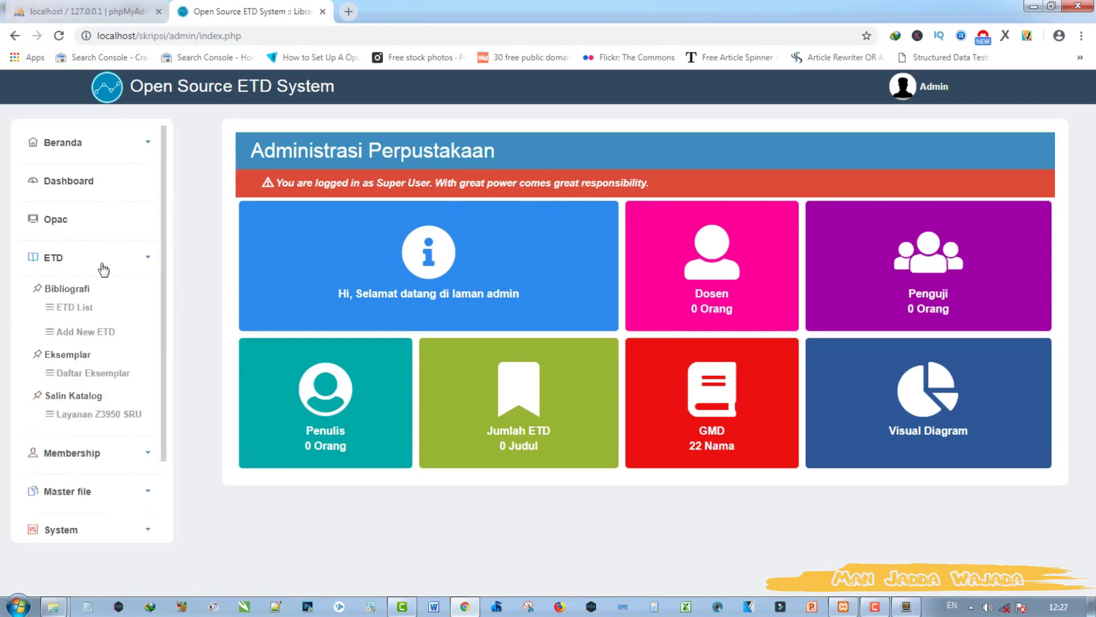
{"action": "left_click", "coordinate": [85, 313]}
{"action": "left_click", "coordinate": [85, 330]}
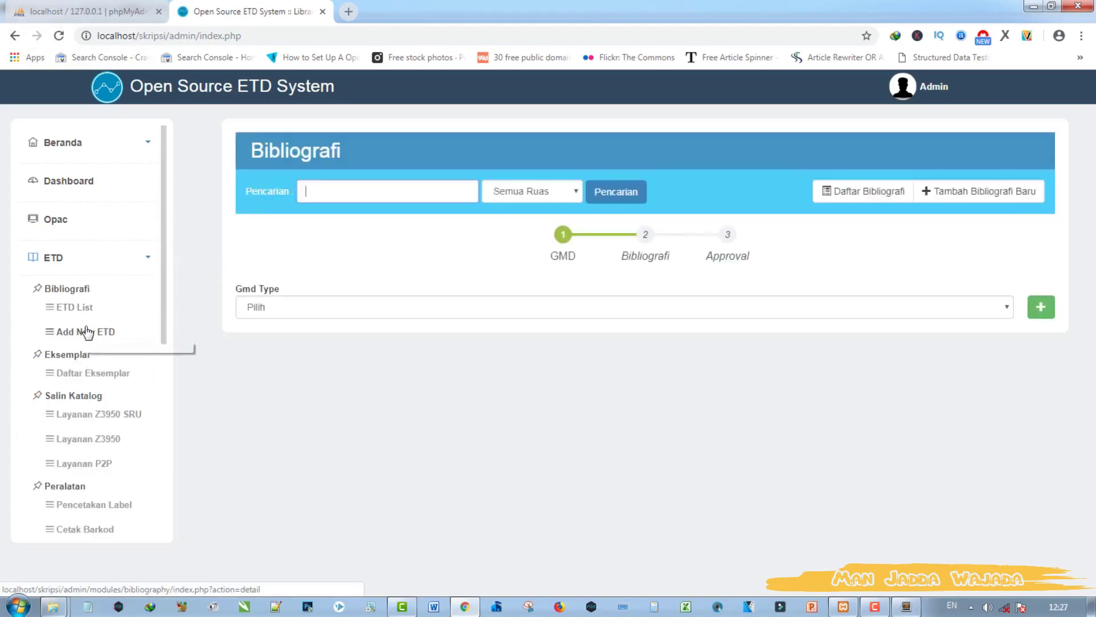
{"action": "left_click", "coordinate": [321, 316]}
{"action": "left_click", "coordinate": [320, 336]}
Step: Step through wizard steps 2 and 3 back to step 1, then expand the Membership menu
{"action": "left_click", "coordinate": [644, 245]}
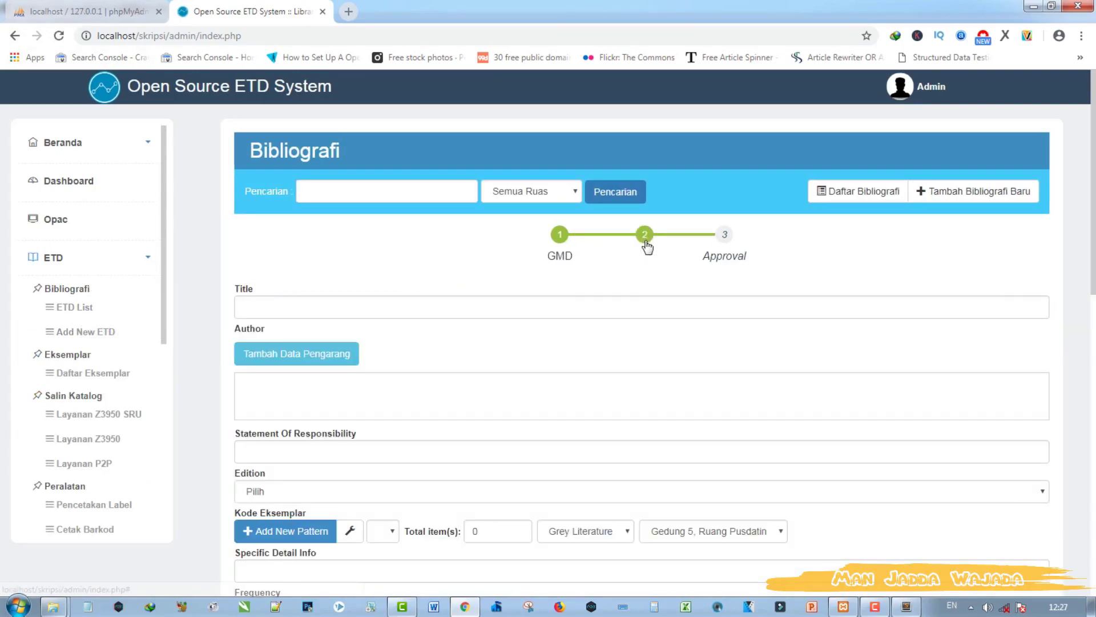
{"action": "left_click", "coordinate": [727, 247]}
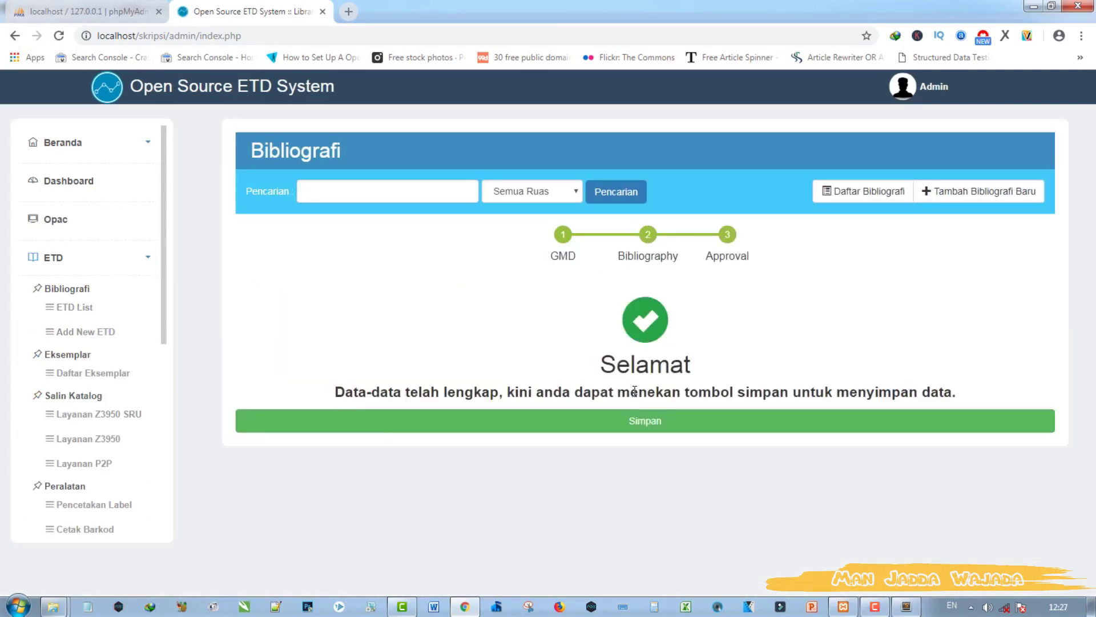
{"action": "left_click", "coordinate": [648, 240]}
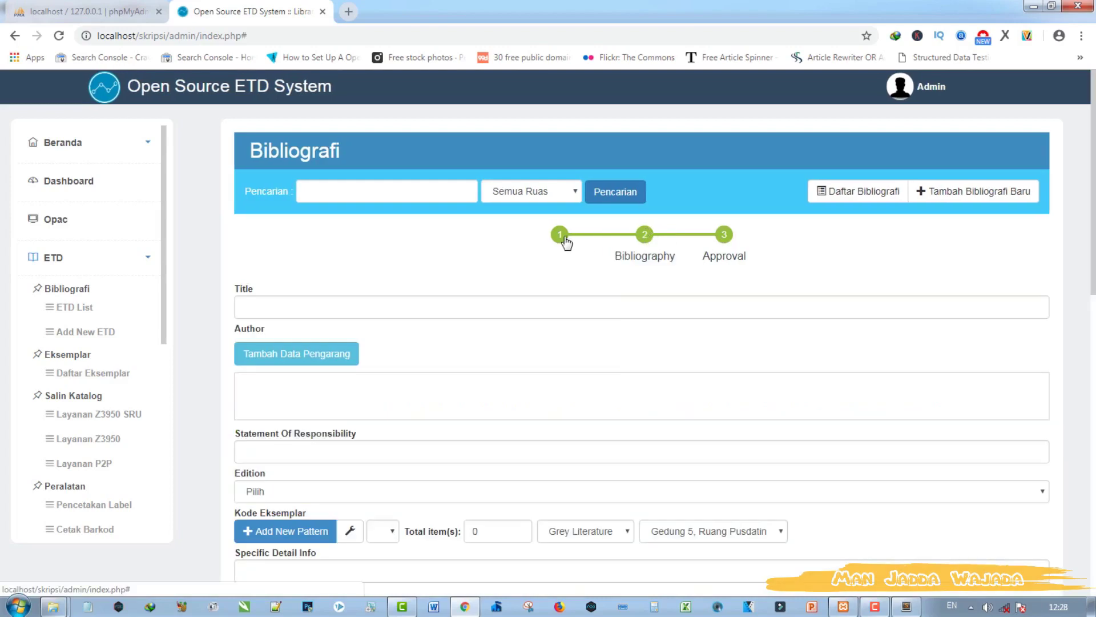
{"action": "left_click", "coordinate": [565, 242]}
{"action": "left_click", "coordinate": [141, 261]}
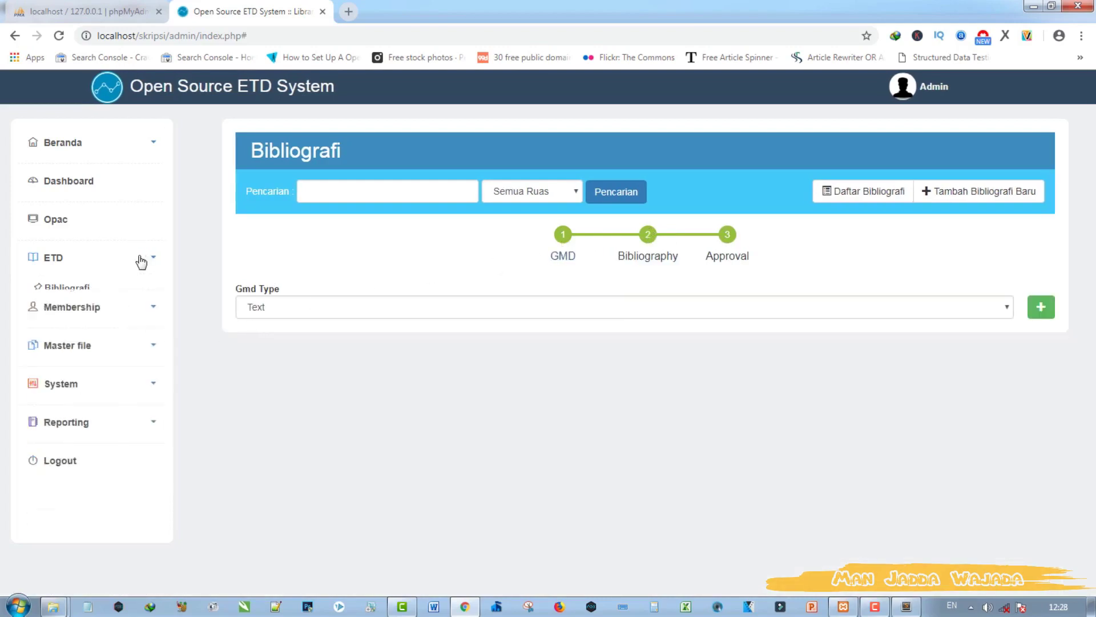
{"action": "left_click", "coordinate": [145, 299]}
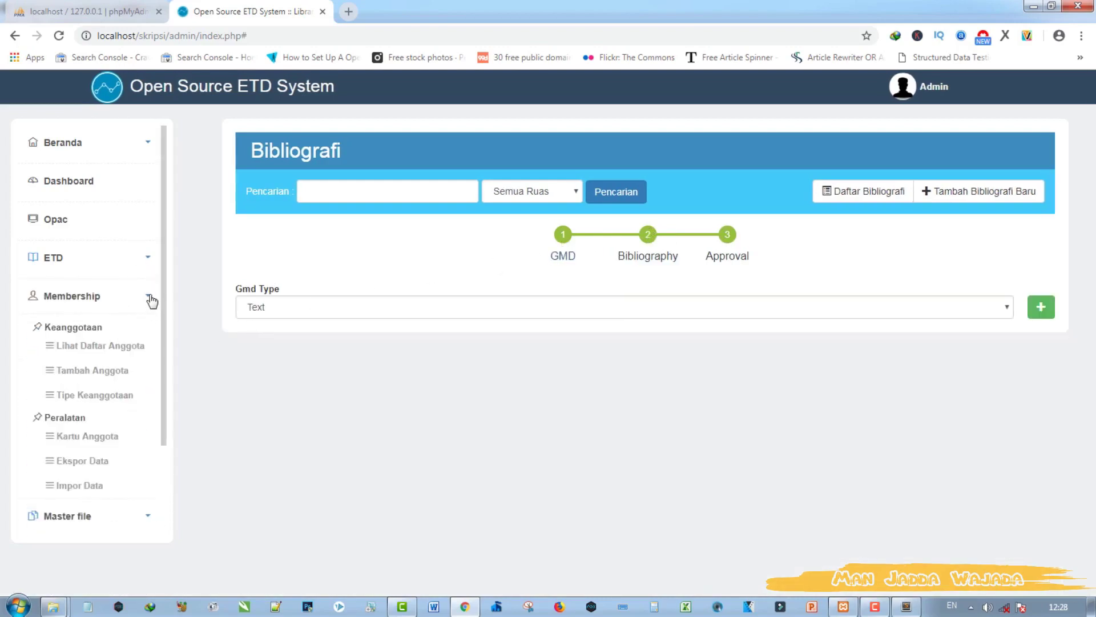
Step: Collapse Membership, then expand and browse the Master file section of the sidebar menu
{"action": "left_click", "coordinate": [149, 298]}
{"action": "left_click", "coordinate": [146, 340]}
{"action": "scroll", "coordinate": [147, 344], "scroll_direction": "down", "scroll_amount": 4}
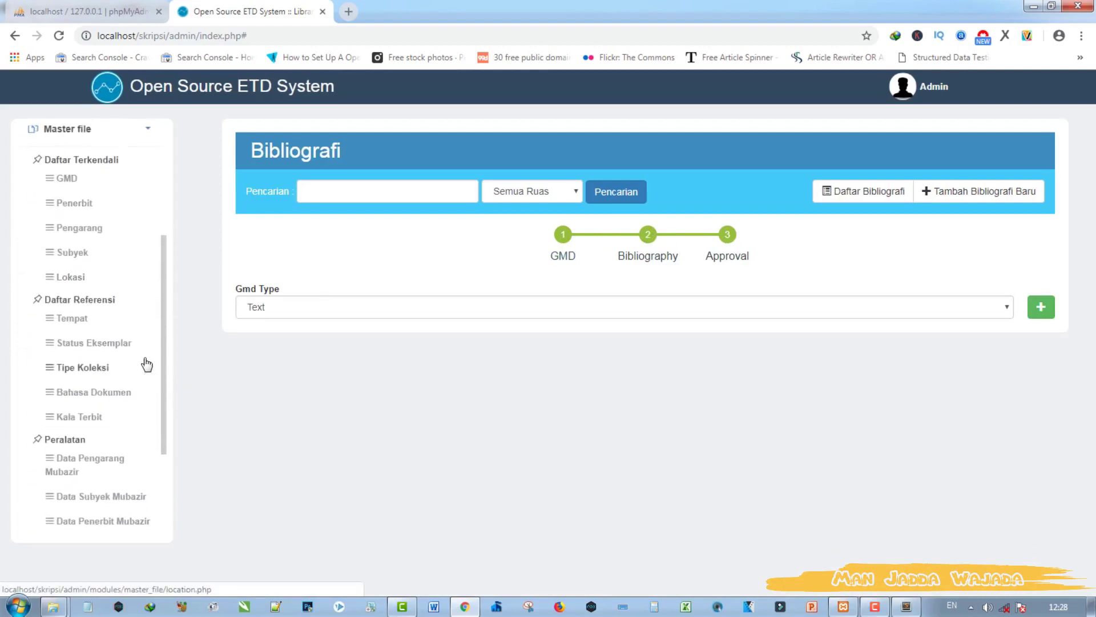
{"action": "scroll", "coordinate": [147, 358], "scroll_direction": "down", "scroll_amount": 2}
{"action": "scroll", "coordinate": [145, 354], "scroll_direction": "up", "scroll_amount": 5}
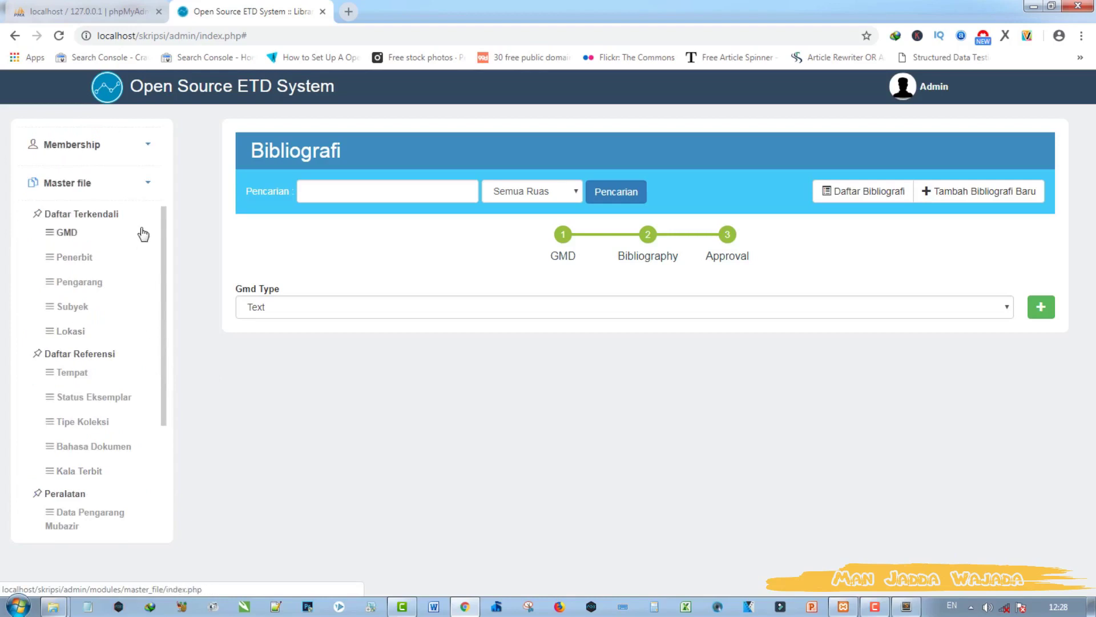
{"action": "left_click", "coordinate": [144, 189]}
Step: Expand and browse the System and Reporting sections of the sidebar menu
{"action": "left_click", "coordinate": [149, 373]}
{"action": "scroll", "coordinate": [154, 348], "scroll_direction": "down", "scroll_amount": 5}
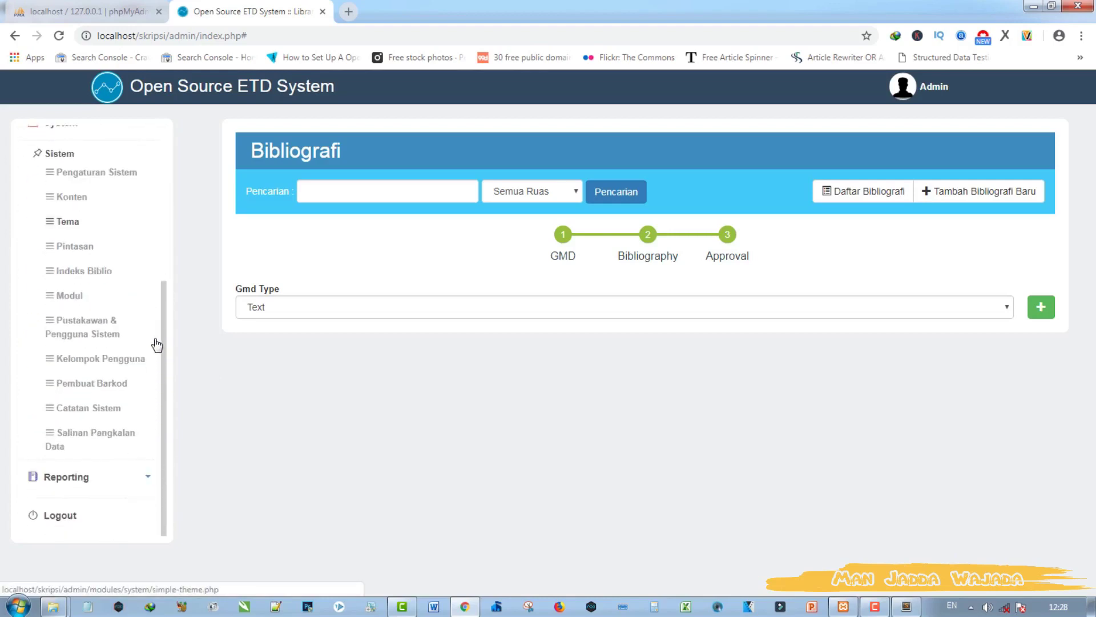
{"action": "scroll", "coordinate": [155, 343], "scroll_direction": "up", "scroll_amount": 4}
{"action": "left_click", "coordinate": [145, 337]}
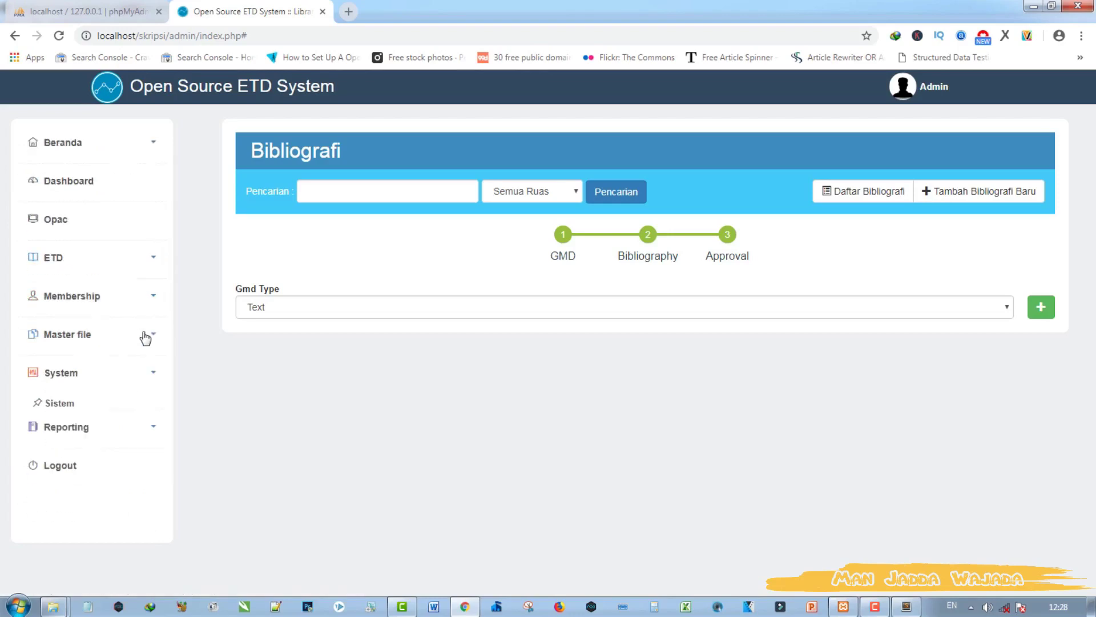
{"action": "left_click", "coordinate": [154, 413]}
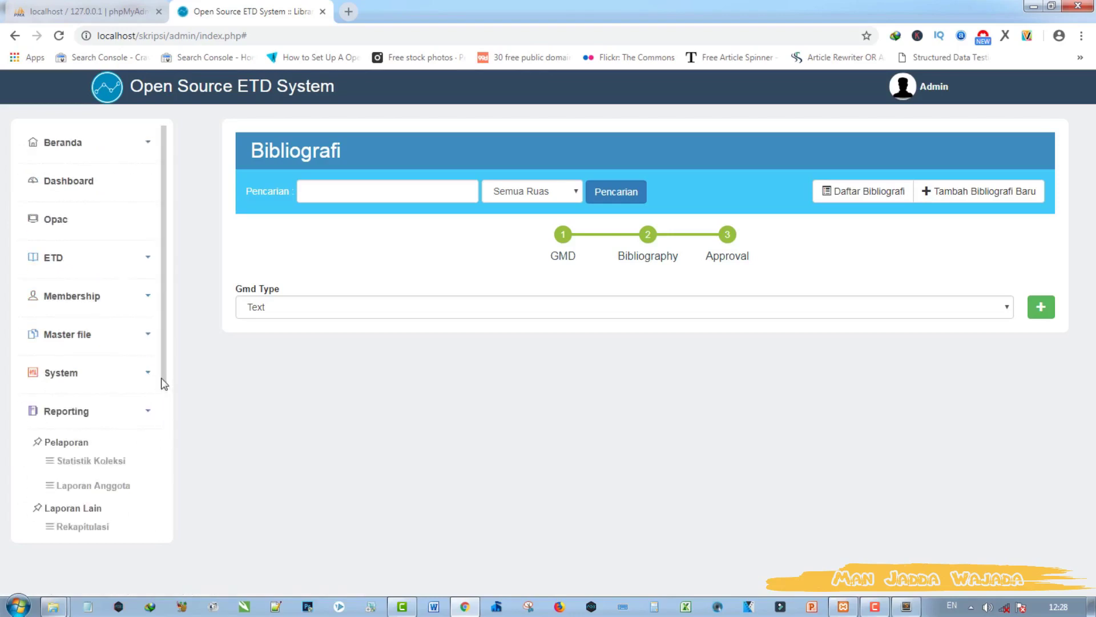
{"action": "scroll", "coordinate": [143, 359], "scroll_direction": "down", "scroll_amount": 5}
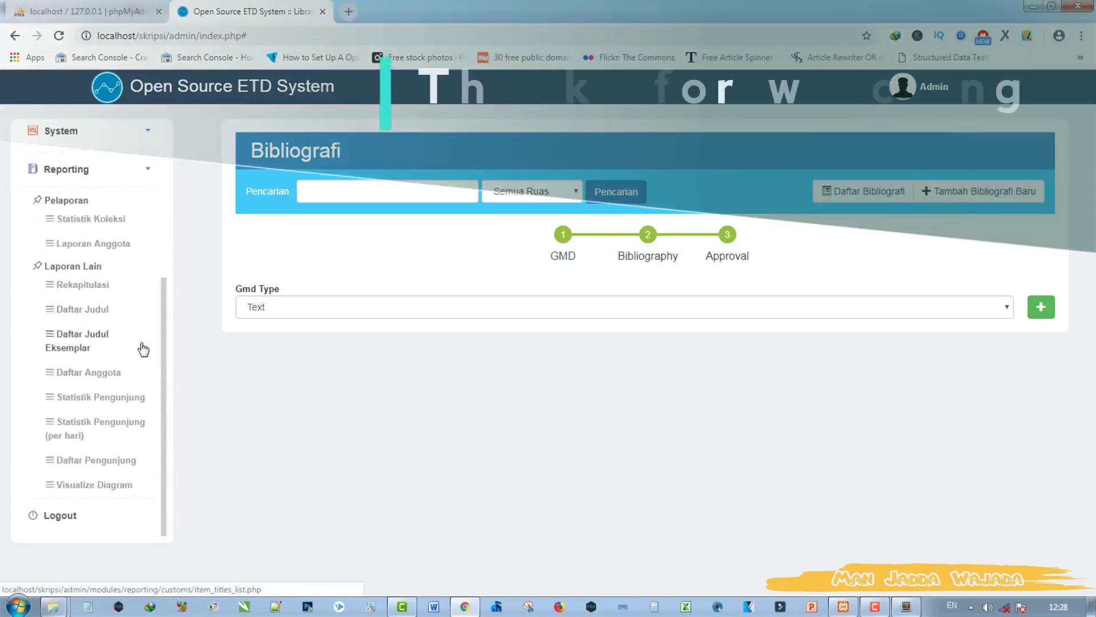
{"action": "scroll", "coordinate": [141, 372], "scroll_direction": "up", "scroll_amount": 5}
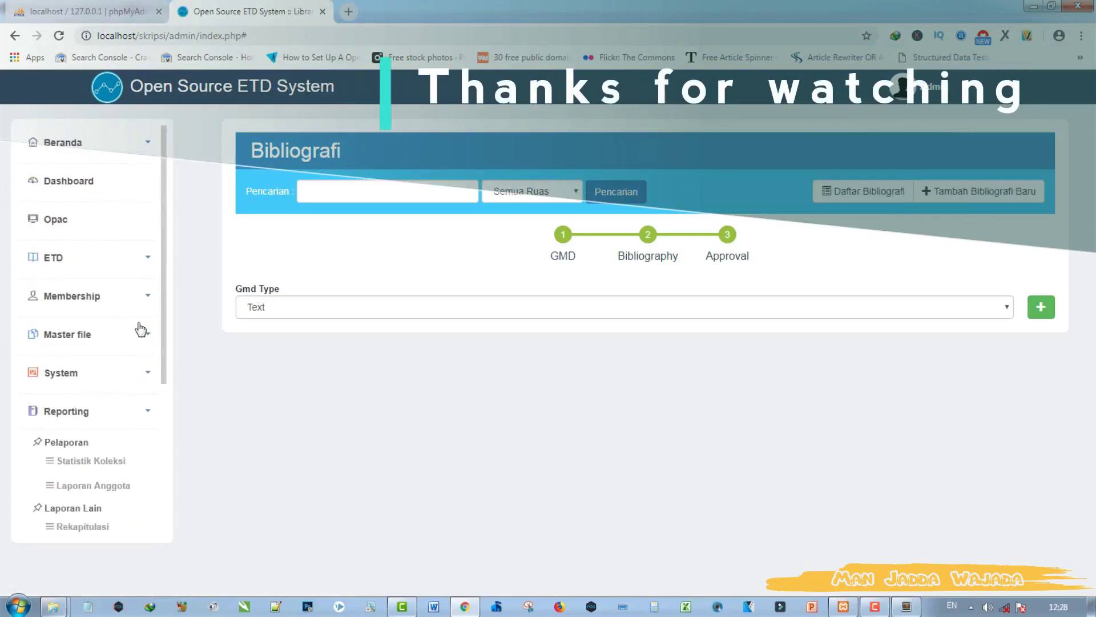
Step: Open the public OPAC catalog and scroll down to its footer showing Total ETDs: 0
{"action": "left_click", "coordinate": [98, 230]}
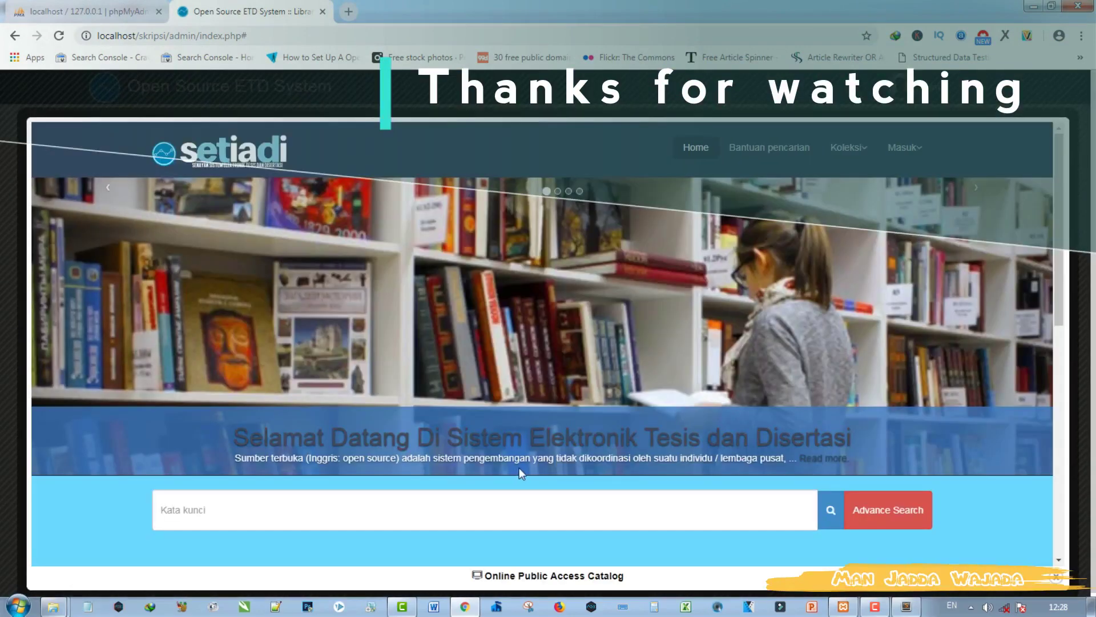
{"action": "scroll", "coordinate": [519, 467], "scroll_direction": "down", "scroll_amount": 4}
{"action": "scroll", "coordinate": [521, 474], "scroll_direction": "down", "scroll_amount": 5}
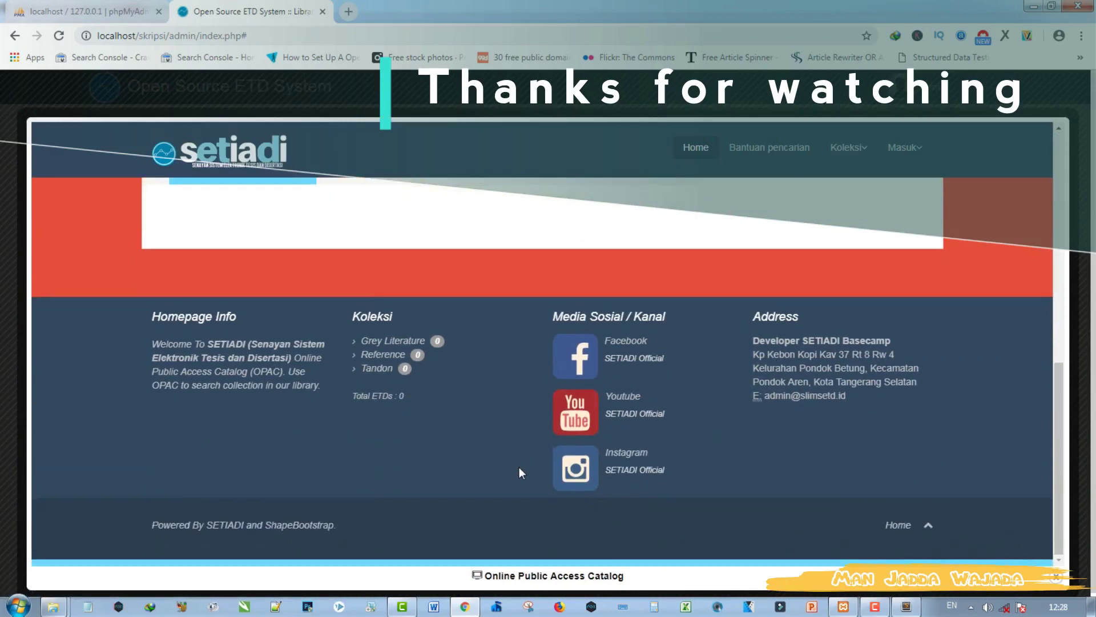